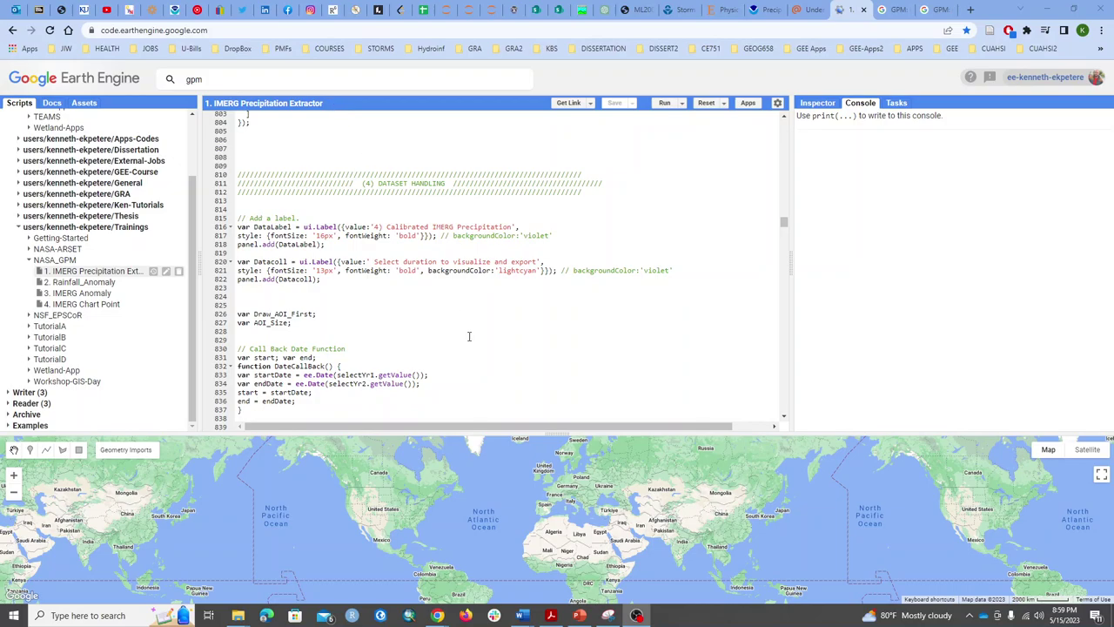
- Scroll to the IMERGDaily function code and bring up the search suggestions for 'gpm'
scroll(389, 293, down, 3)
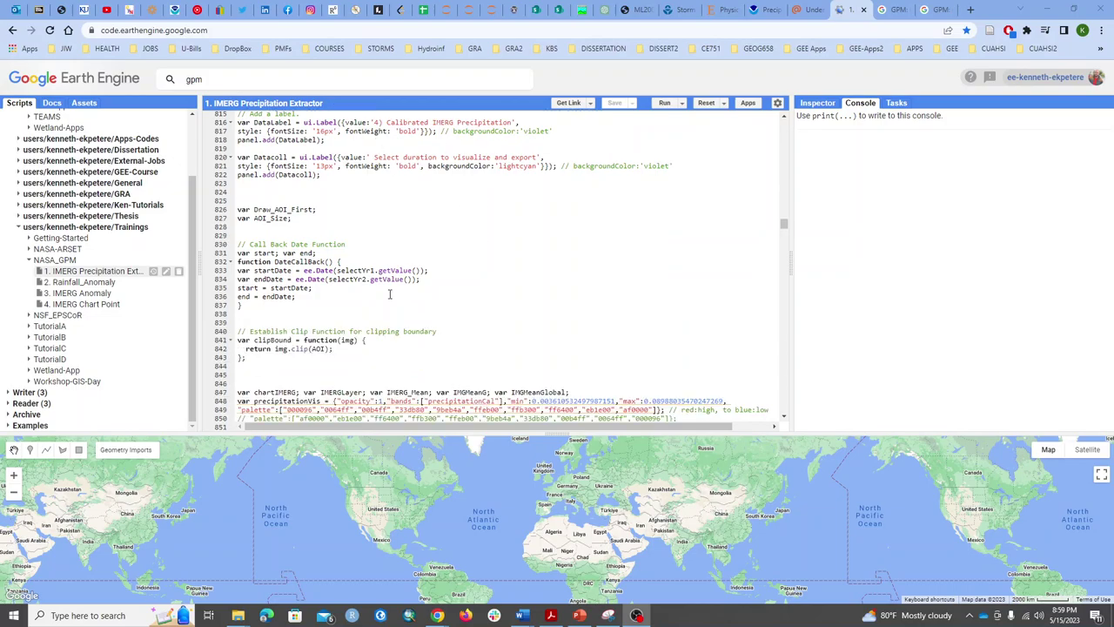
scroll(389, 293, up, 7)
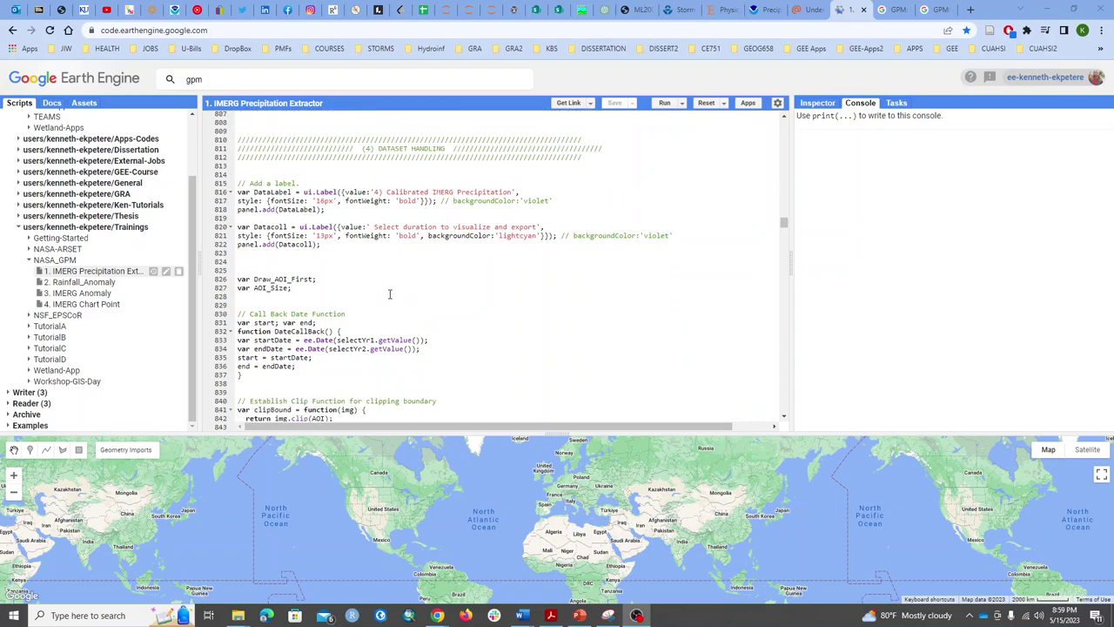
scroll(390, 294, down, 12)
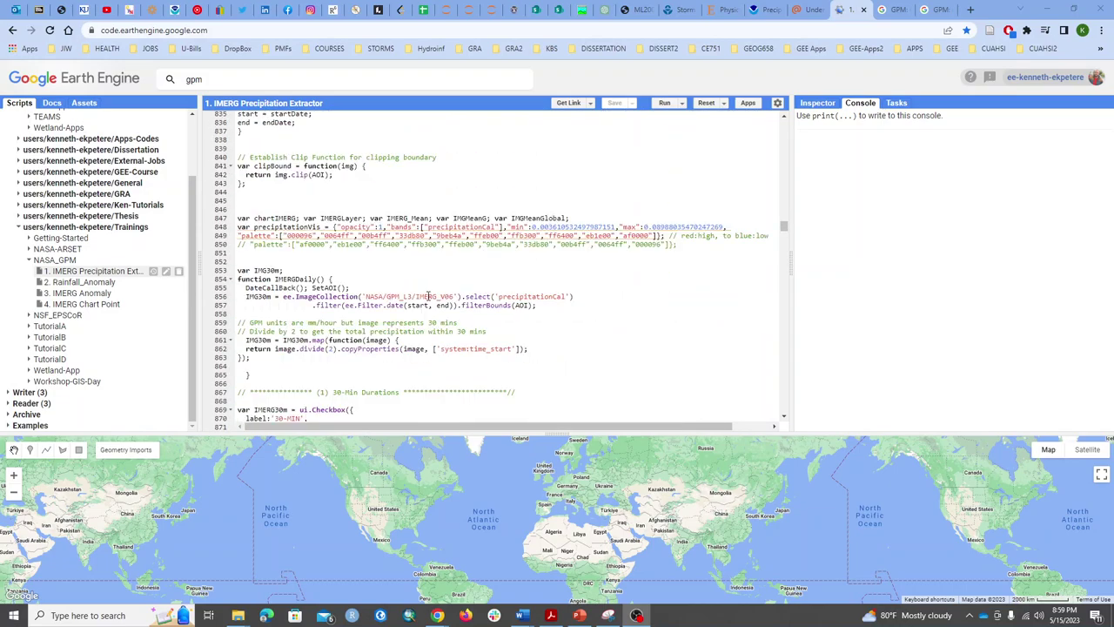
click(220, 81)
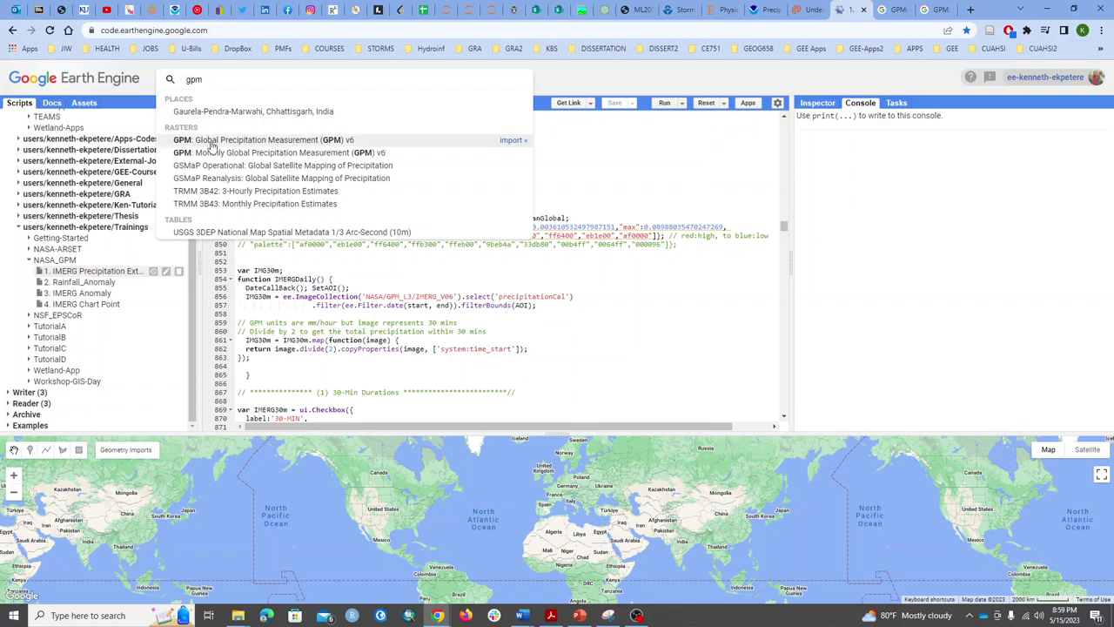
- Open the GPM v6 dataset details and launch its full catalog page in a new tab
click(296, 145)
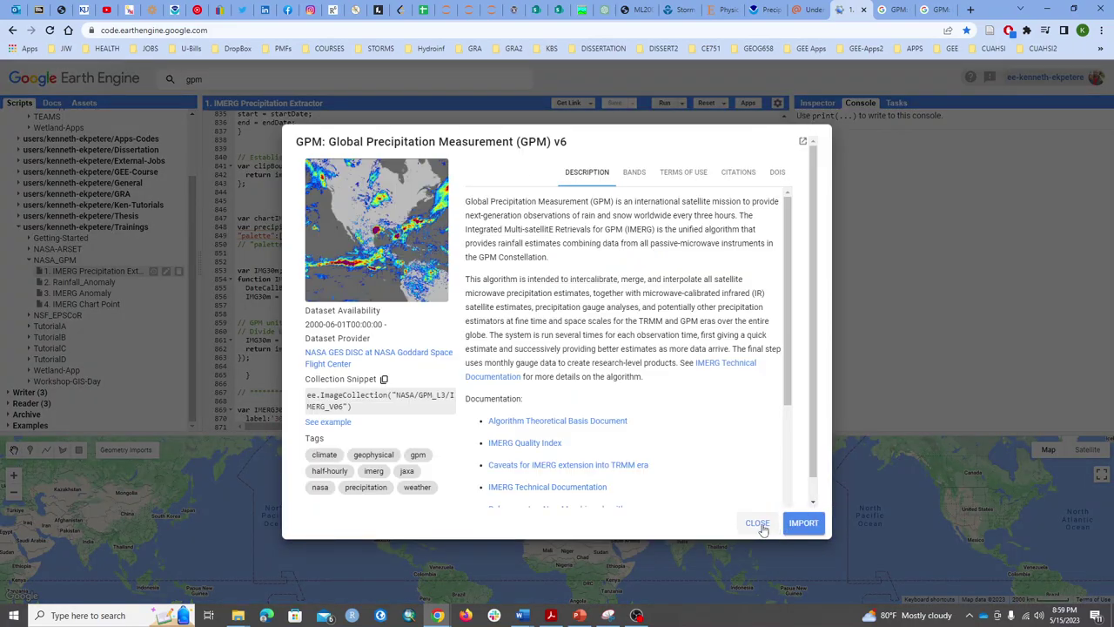
click(803, 141)
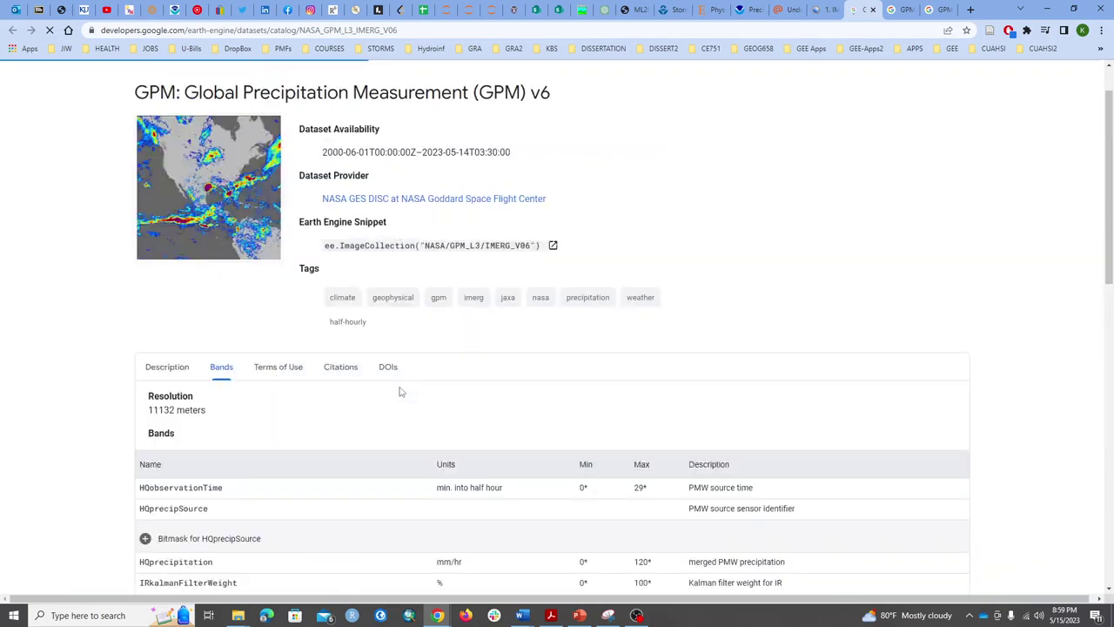
- Highlight the precipitationCal, HQprecipitation and precipitationUncal band names in the Bands table
scroll(239, 323, down, 2)
scroll(226, 319, down, 2)
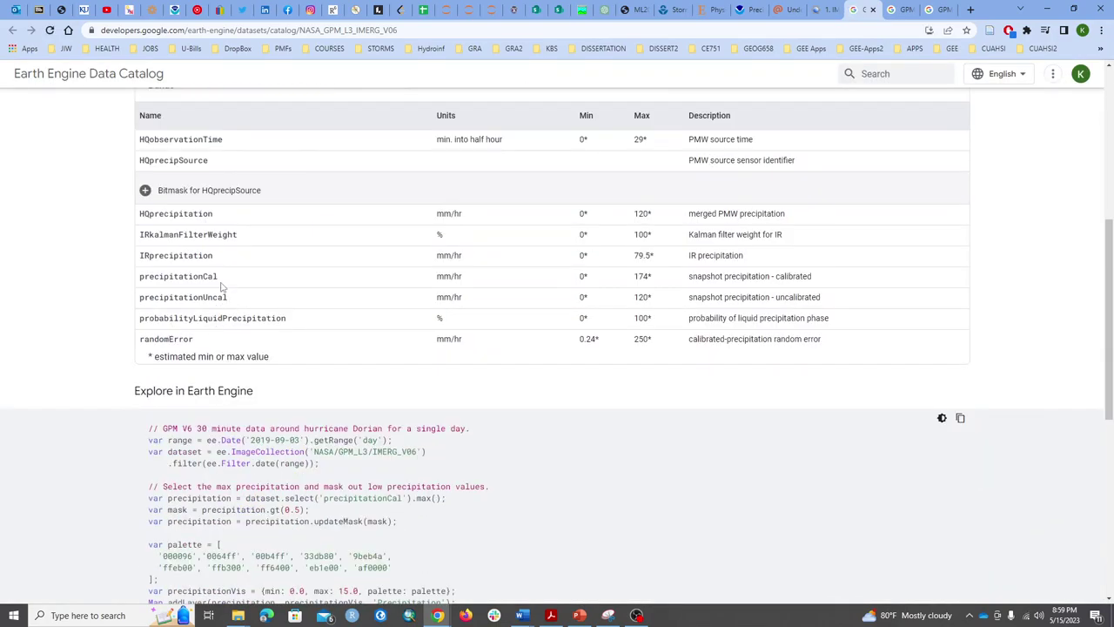
drag(219, 277, 136, 277)
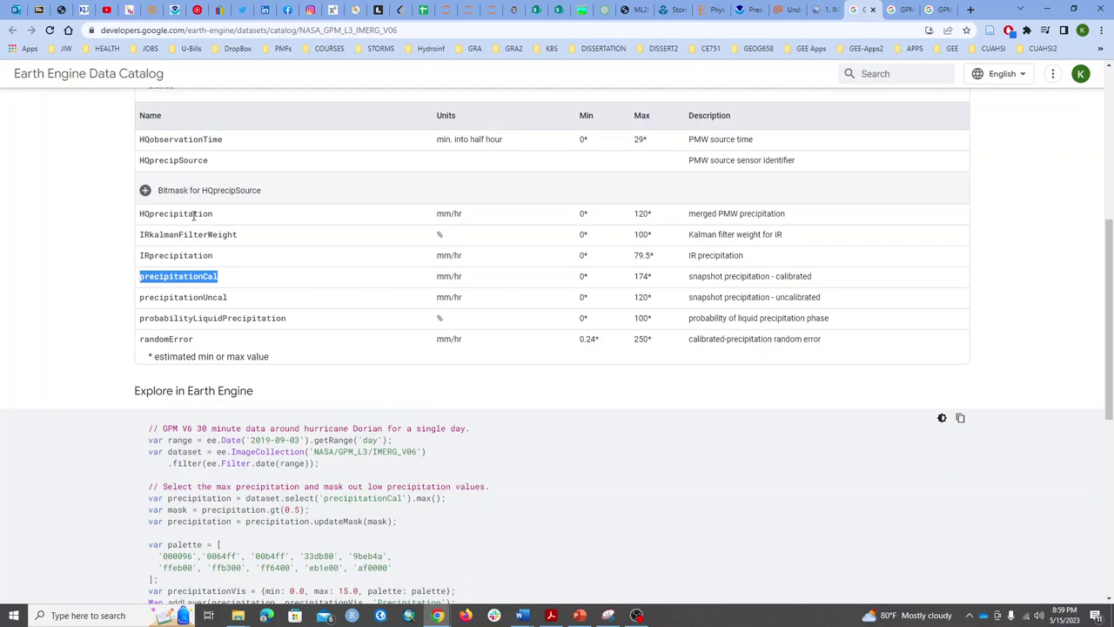
drag(213, 216, 137, 227)
double_click(192, 296)
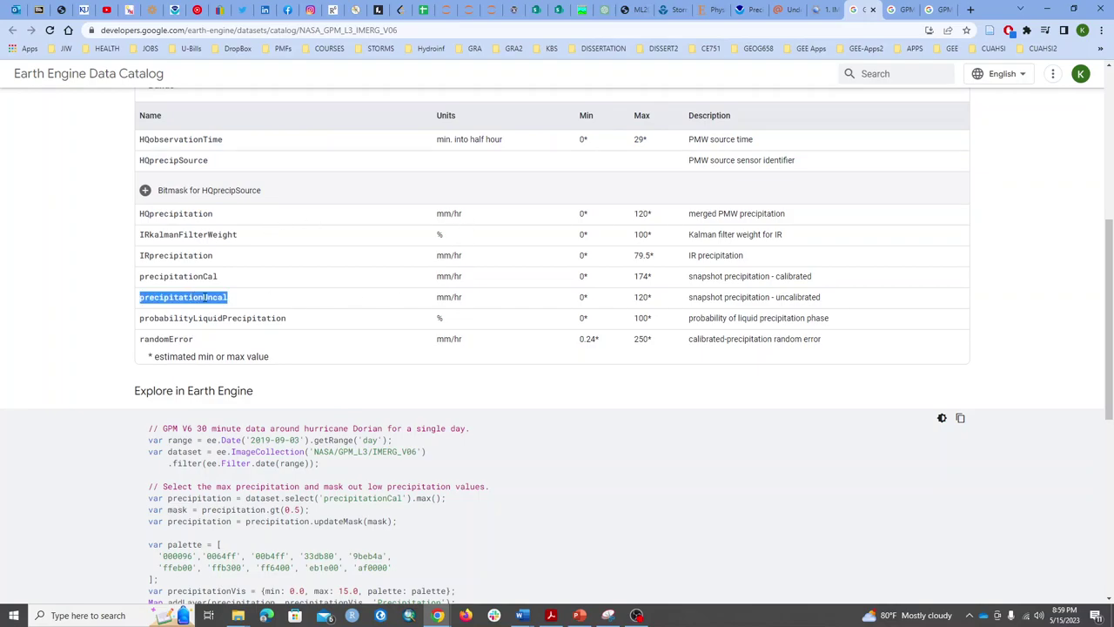
click(453, 276)
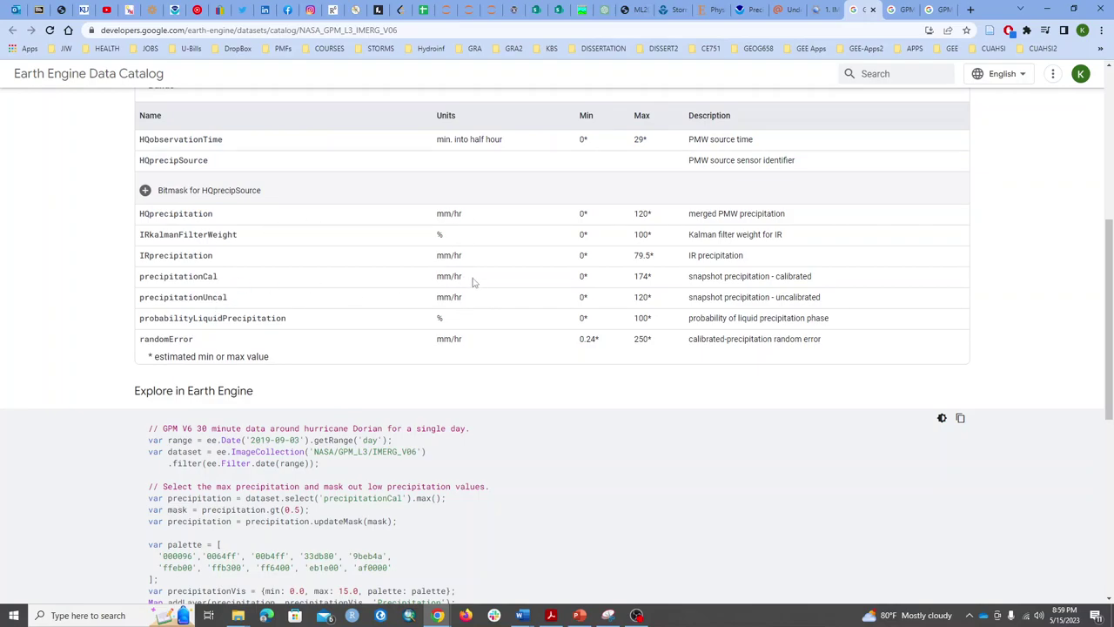
- Highlight the band units: mm/hr for precipitationCal and 'min. into half hour' for HQobservationTime
drag(471, 282, 427, 279)
scroll(455, 292, up, 4)
scroll(455, 349, down, 1)
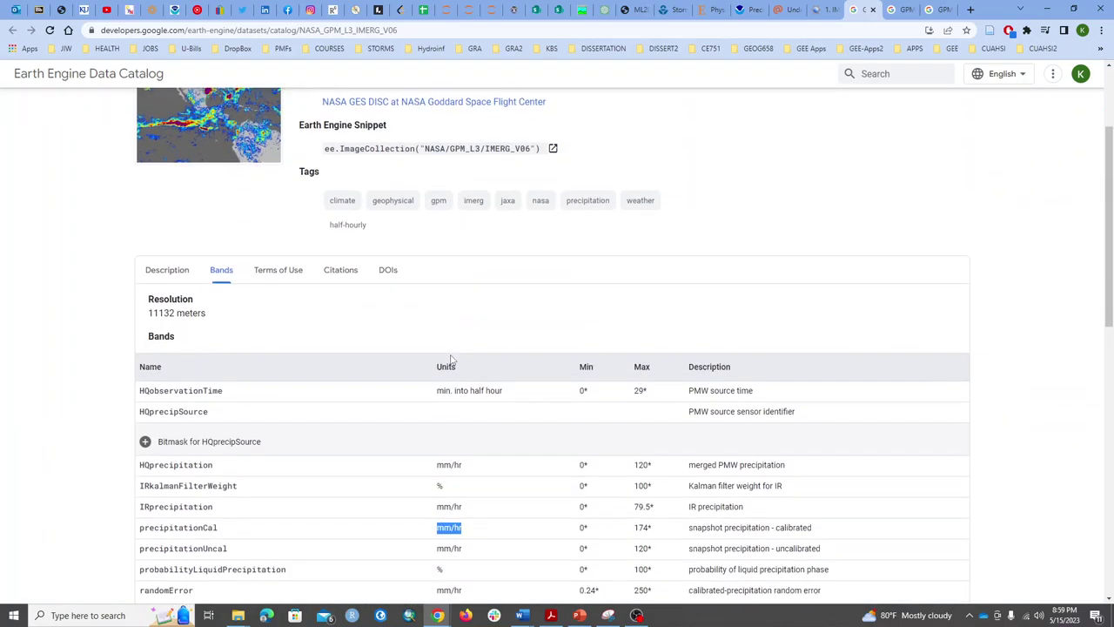
scroll(451, 358, down, 2)
click(449, 337)
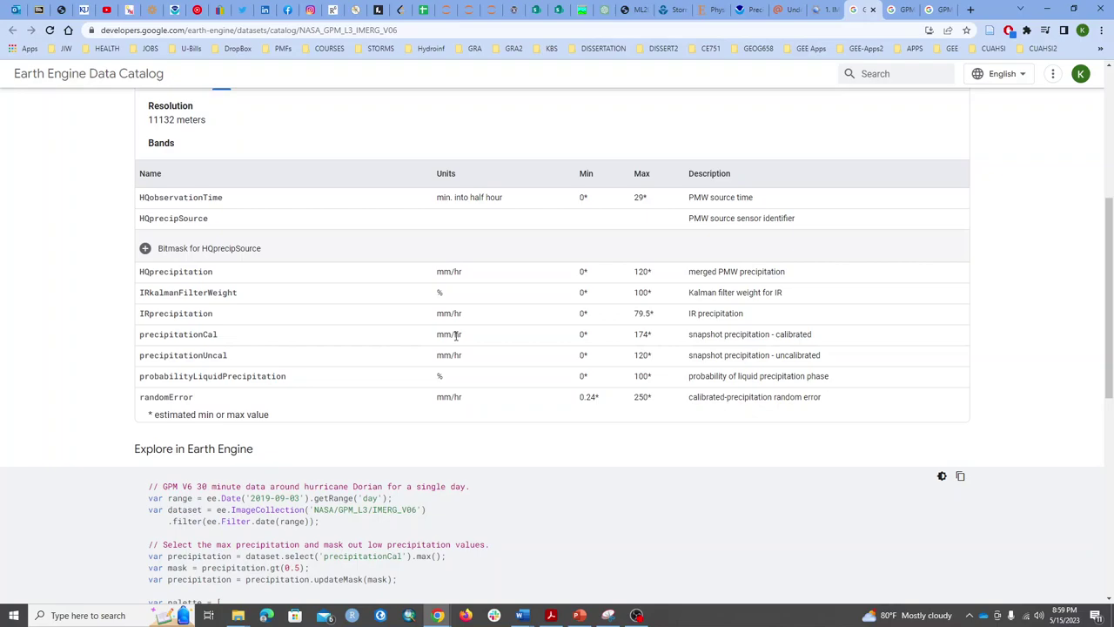
scroll(449, 348, up, 4)
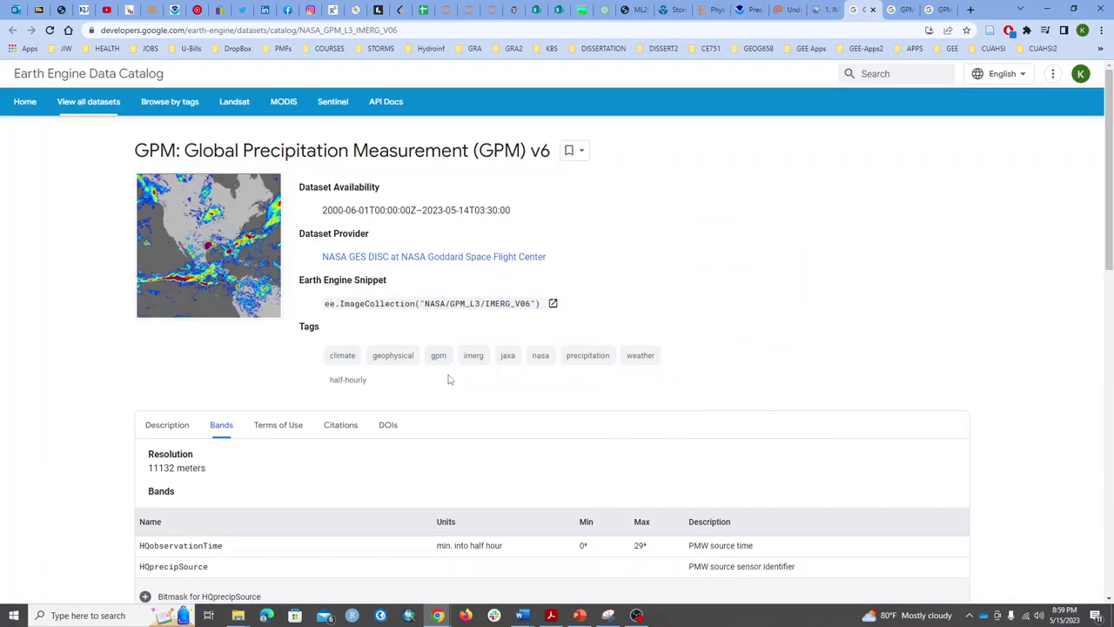
scroll(449, 383, down, 3)
scroll(489, 273, up, 1)
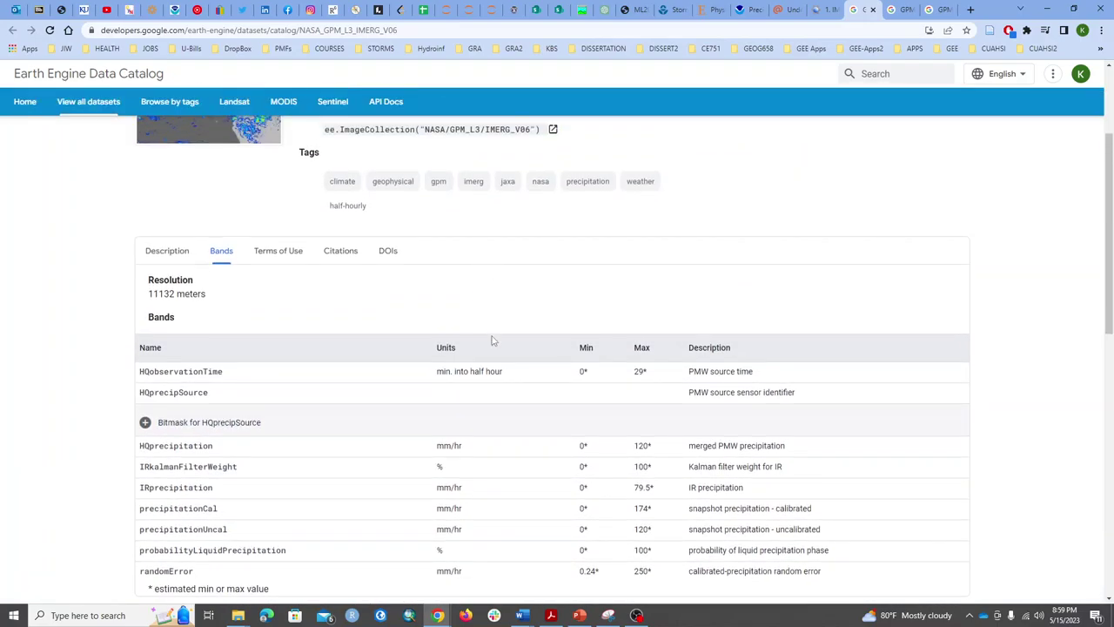
drag(505, 373, 438, 372)
scroll(568, 290, down, 1)
scroll(565, 288, down, 1)
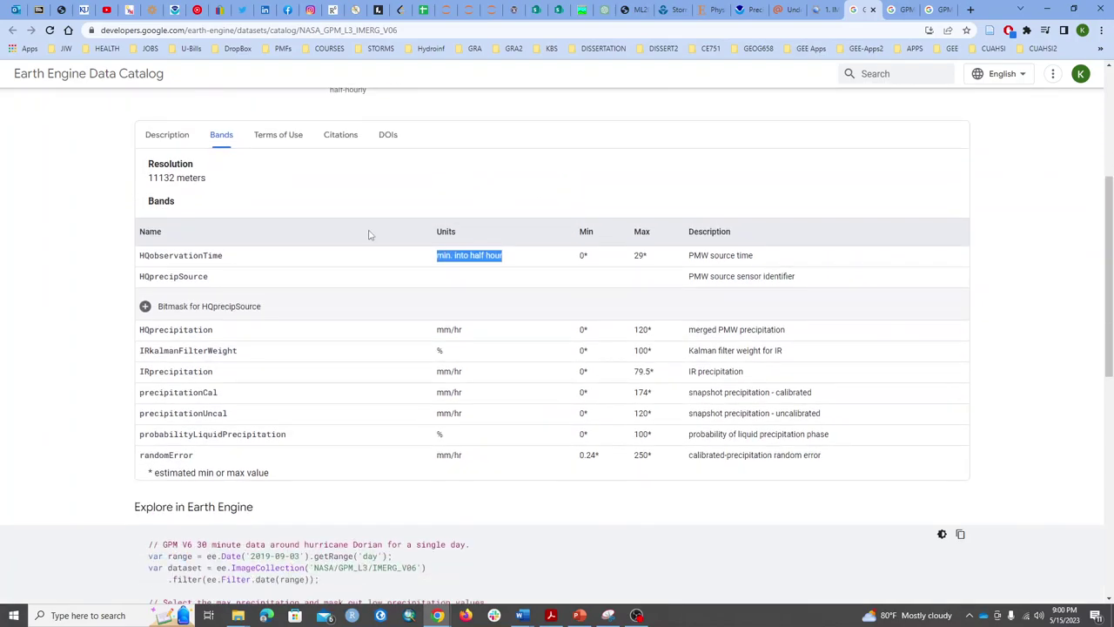
- Read the dataset's Terms of Use and Description, then return to the Code Editor
click(276, 139)
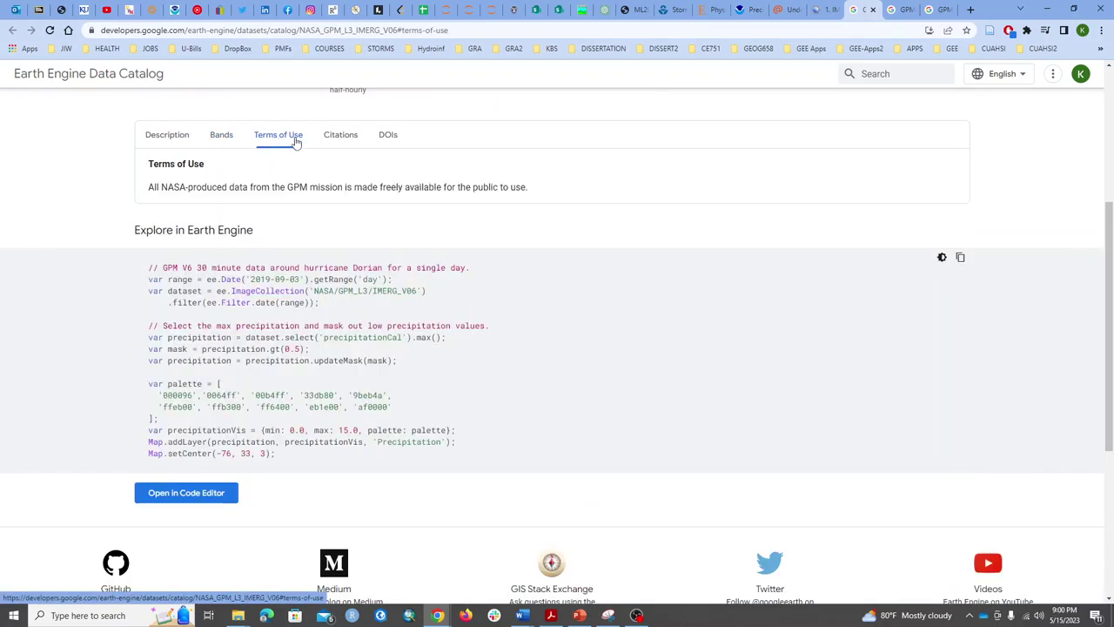
click(183, 141)
scroll(231, 401, down, 1)
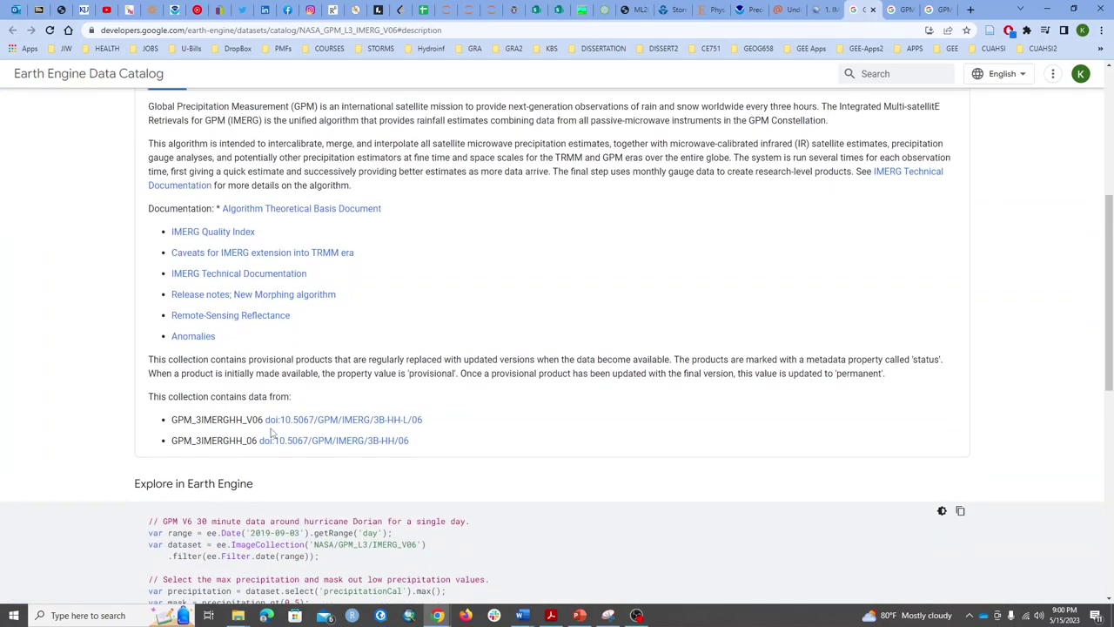
scroll(607, 252, up, 2)
scroll(490, 339, down, 4)
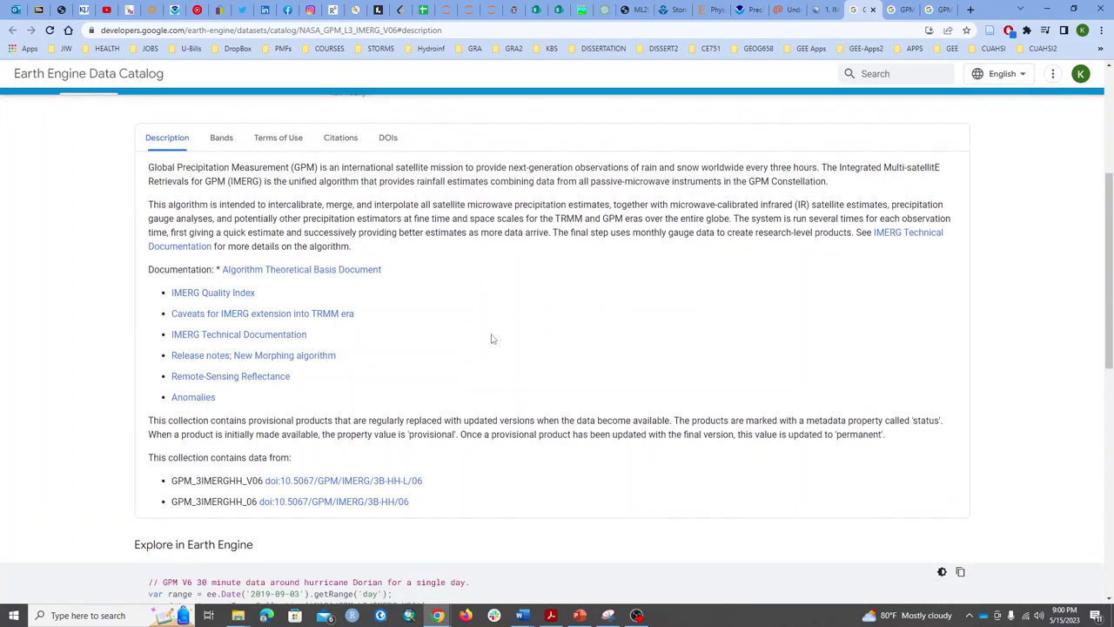
scroll(525, 297, up, 7)
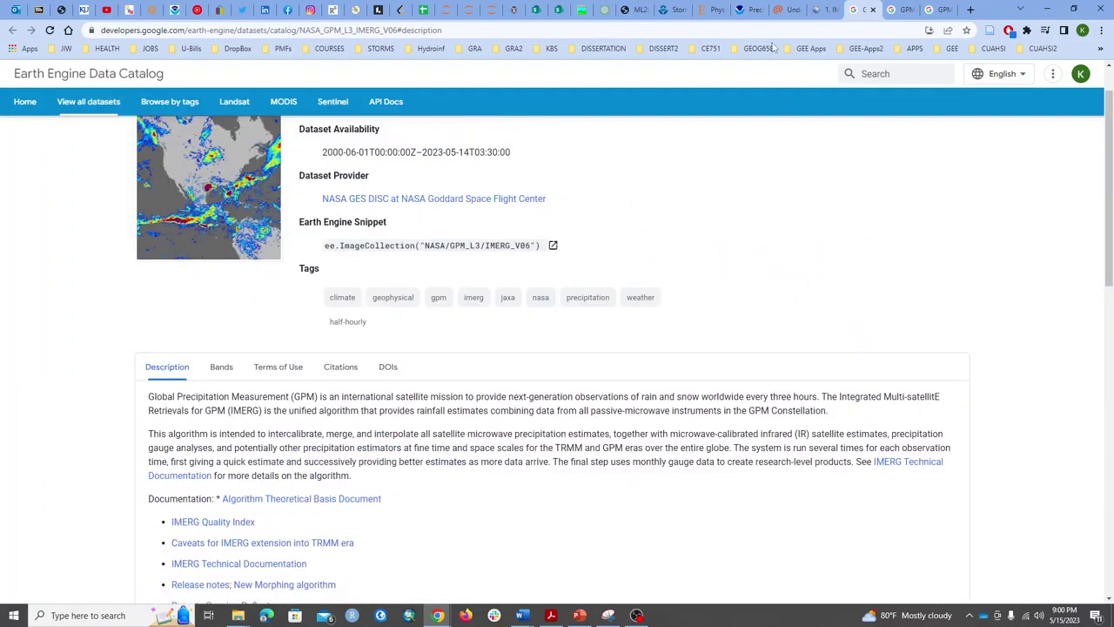
click(827, 13)
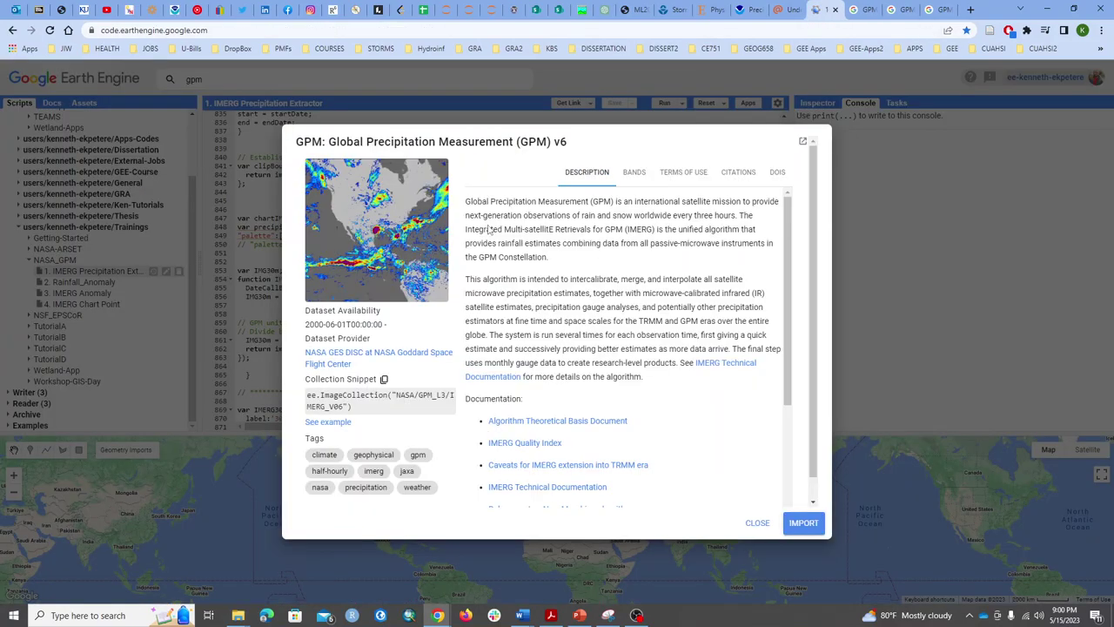
- Close the GPM details and point out the NASA/GPM_L3/IMERG_V06 ID, band selection and filters
click(756, 523)
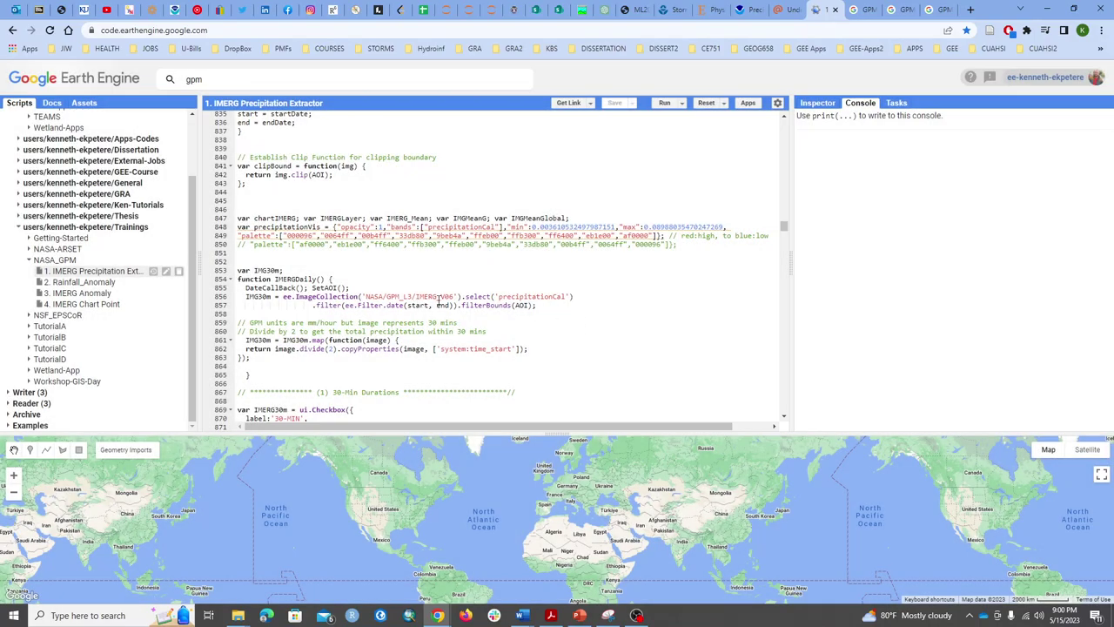
drag(455, 297, 366, 297)
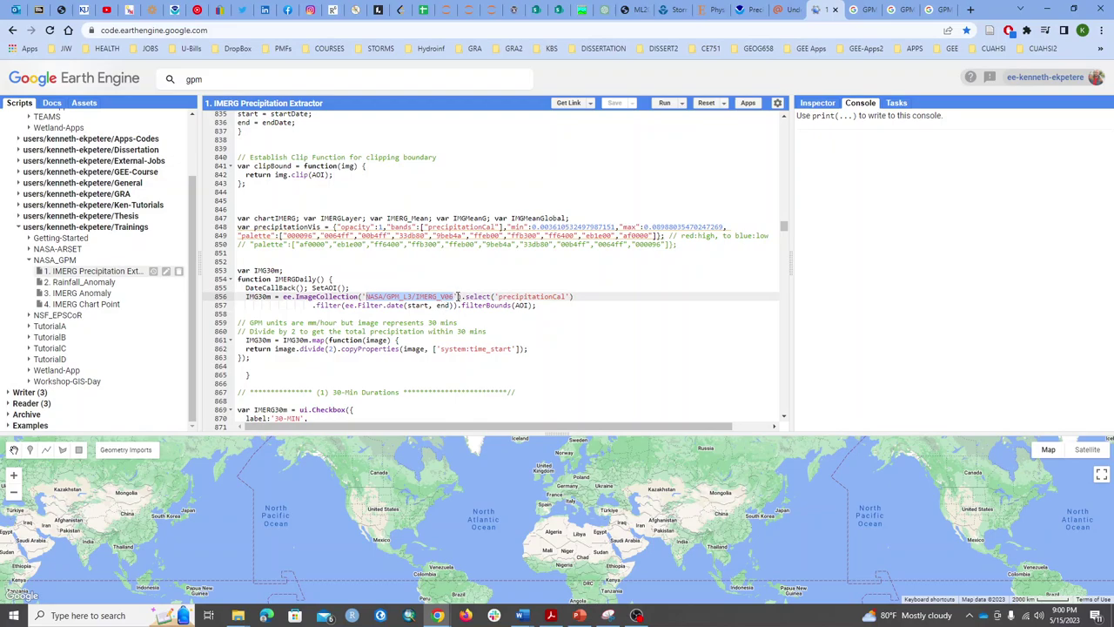
click(434, 297)
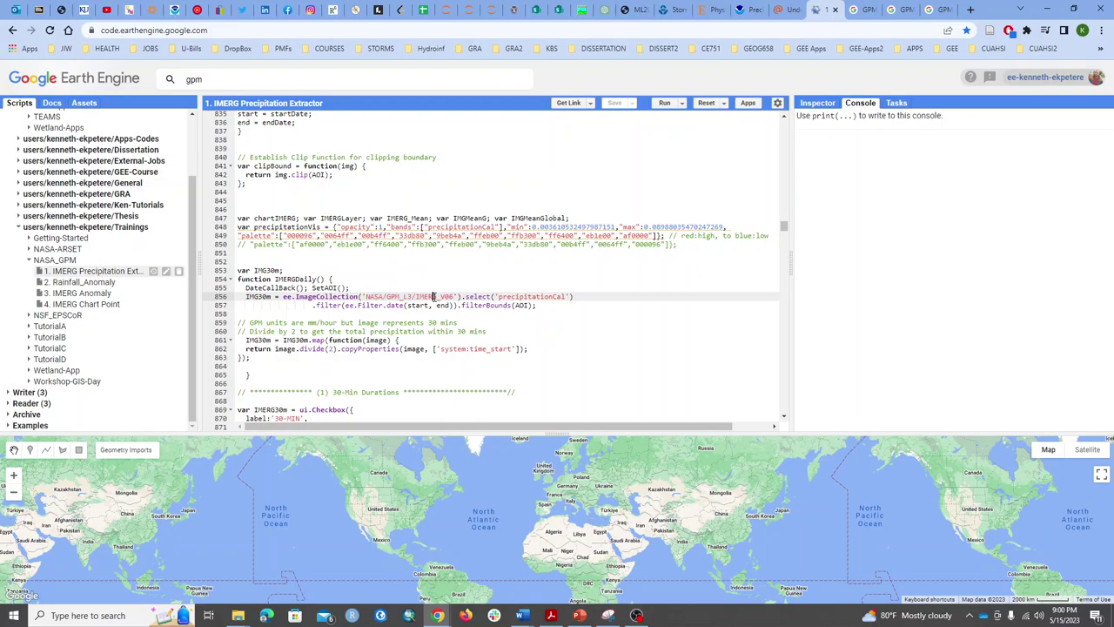
click(541, 296)
click(418, 306)
click(439, 306)
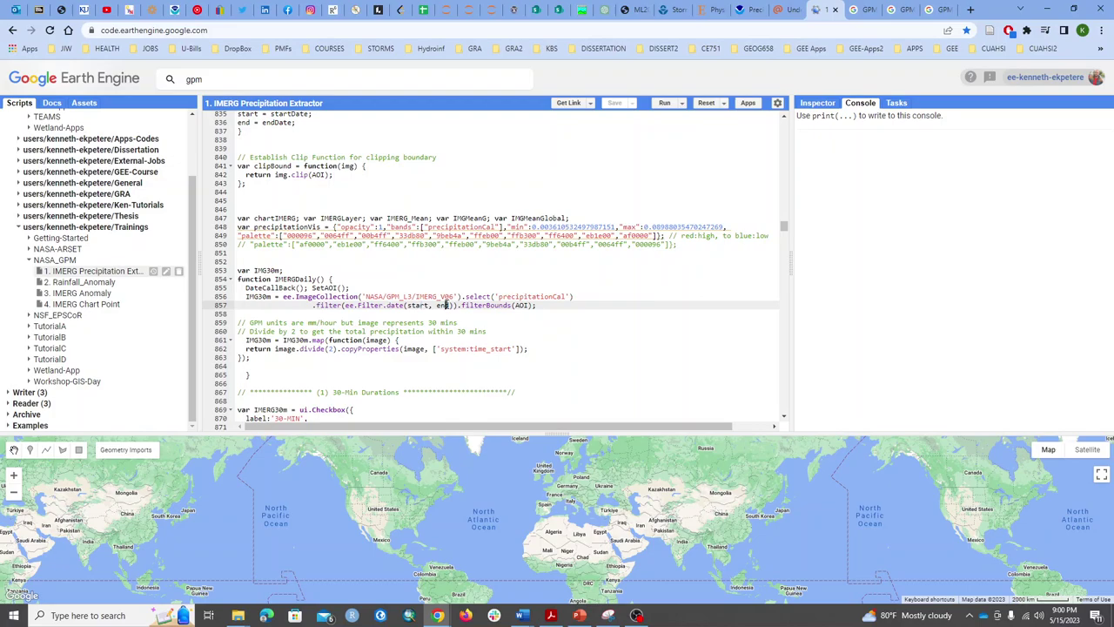
click(458, 305)
click(535, 305)
- Highlight the mm/hour units comment and the line dividing each 30-minute image by 2
drag(462, 324, 238, 323)
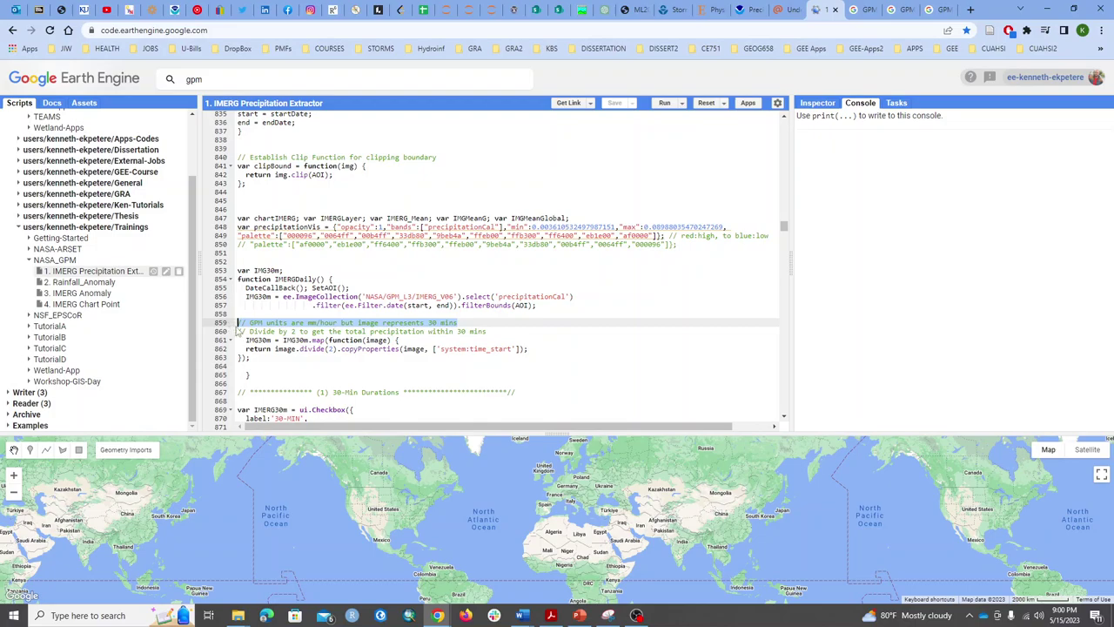
click(330, 324)
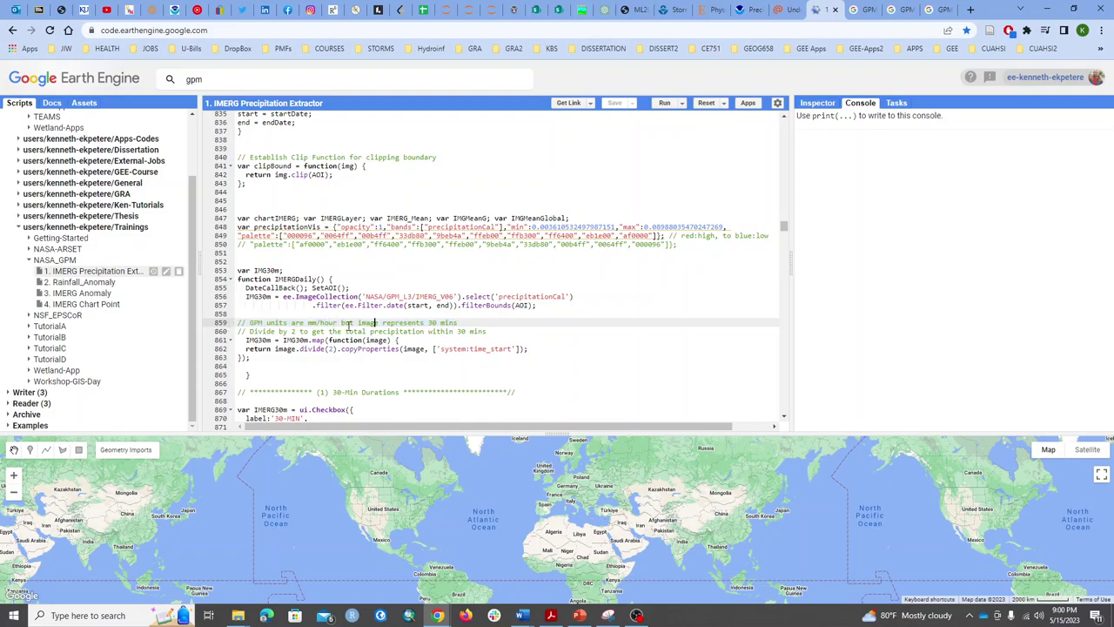
double_click(330, 324)
drag(309, 324, 339, 324)
click(294, 349)
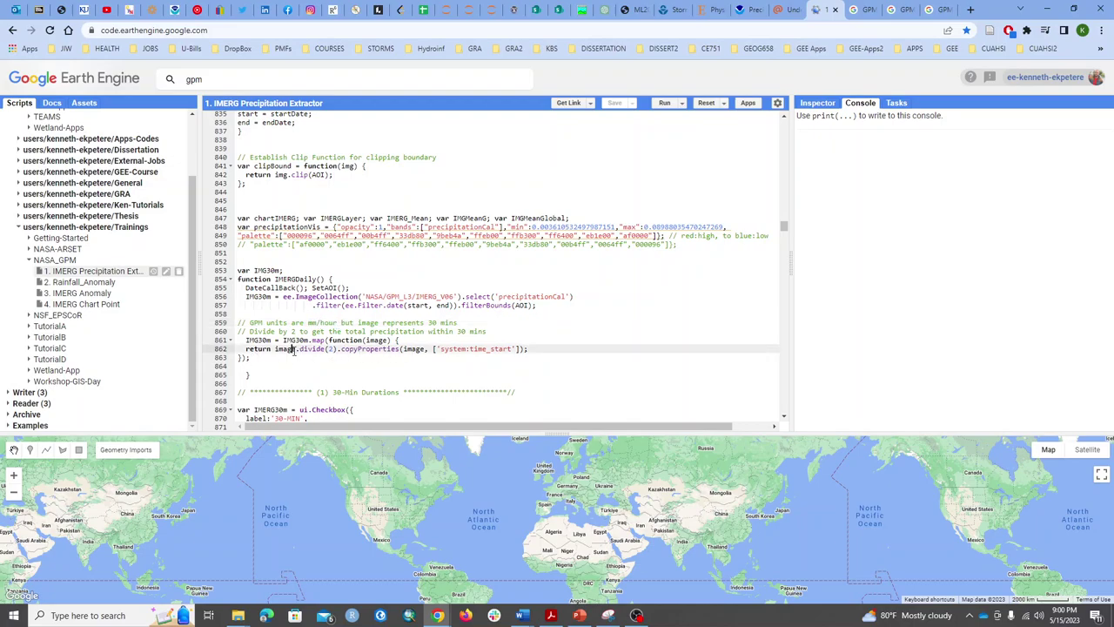
click(334, 349)
drag(525, 349, 236, 349)
click(322, 332)
scroll(359, 342, down, 3)
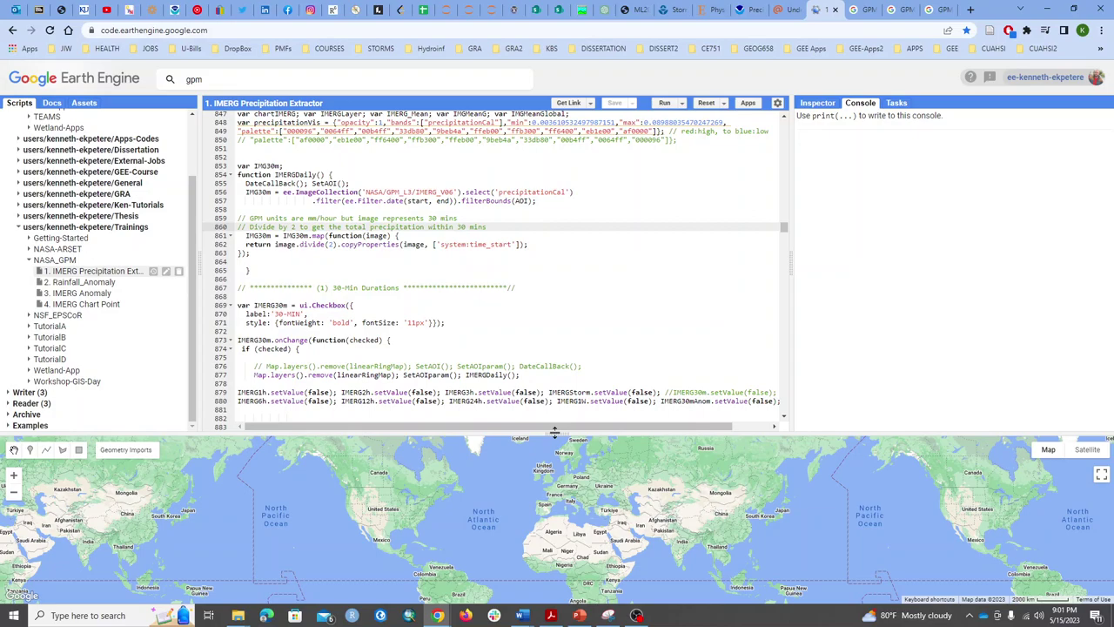
- Enlarge the map slightly and highlight the hourly offset, filter and sum code
drag(552, 431, 540, 412)
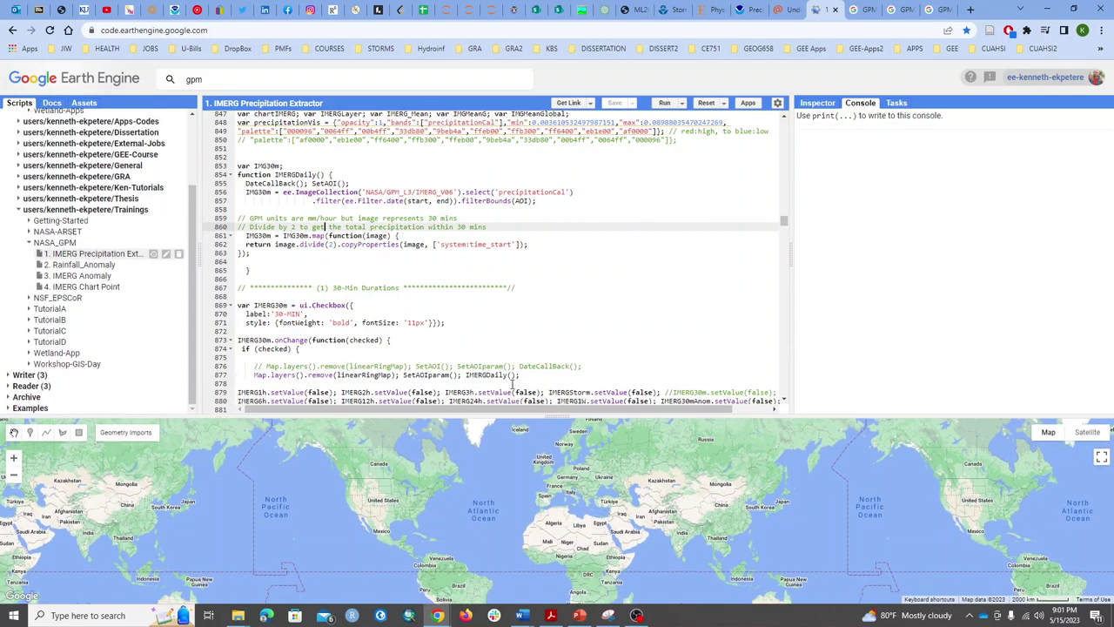
scroll(484, 361, down, 2)
scroll(484, 361, down, 12)
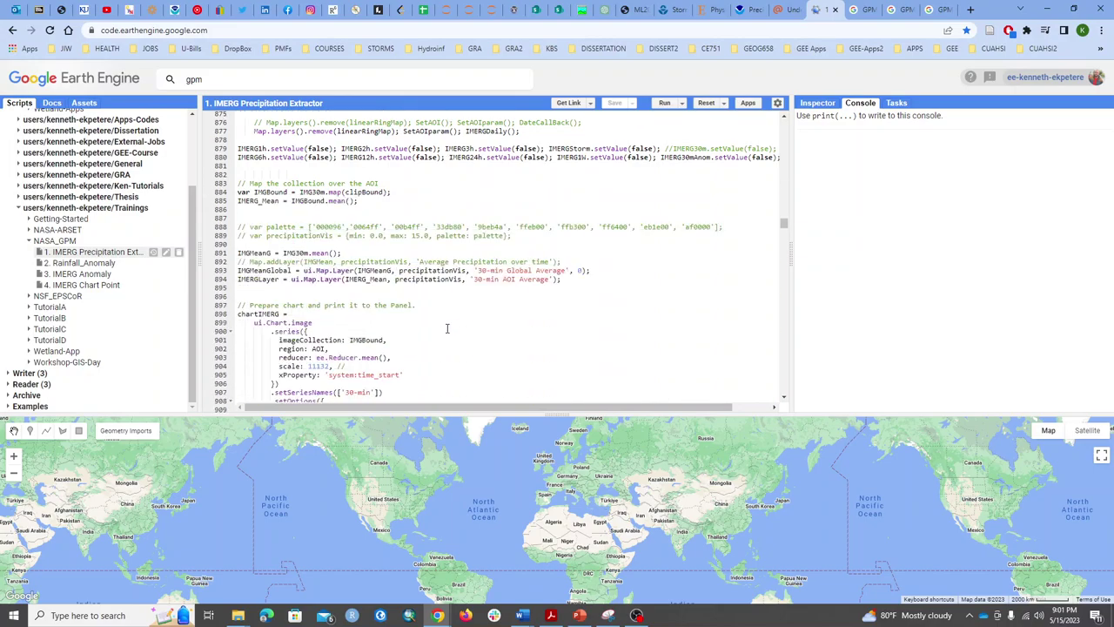
scroll(443, 336, down, 18)
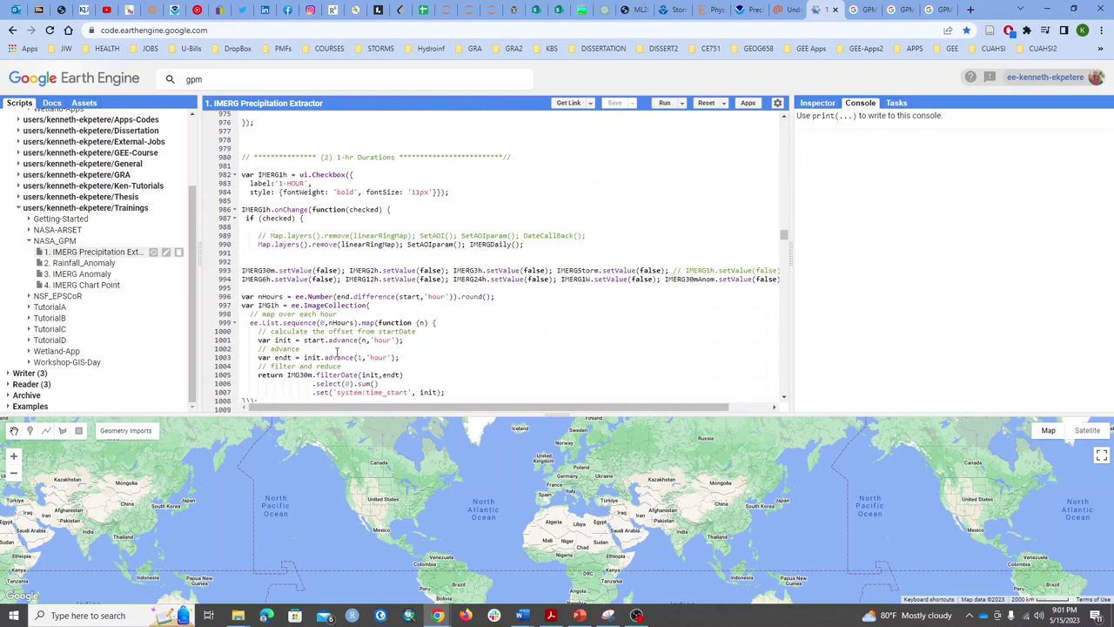
scroll(393, 361, down, 4)
drag(261, 263, 217, 185)
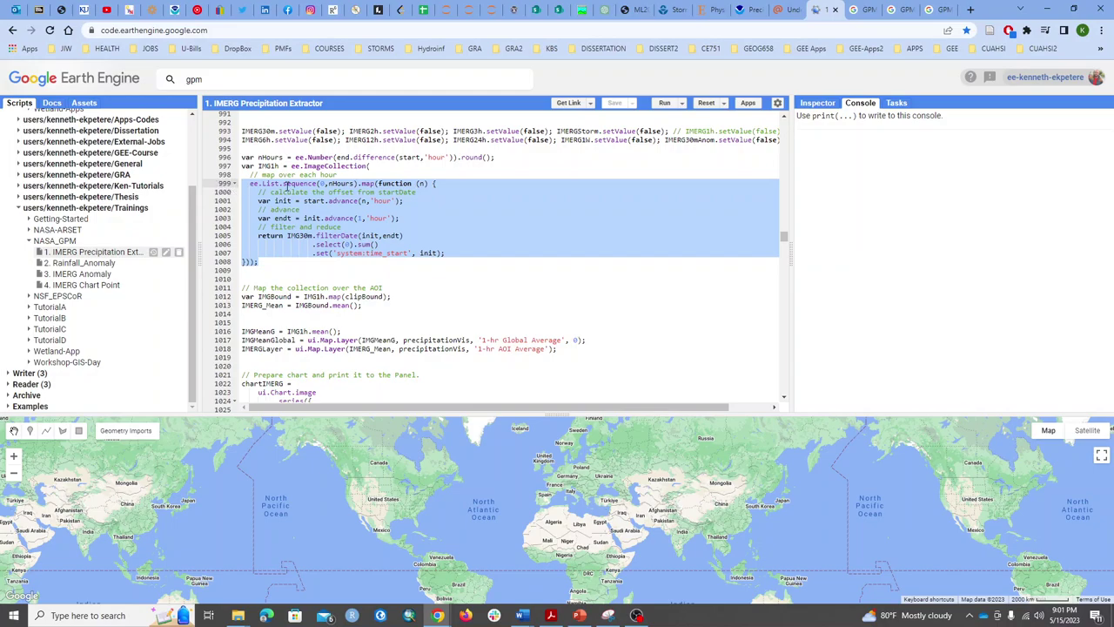
- Highlight ee.List.sequence, the nHours argument and the IMG1h block, then shrink the code editor
double_click(308, 182)
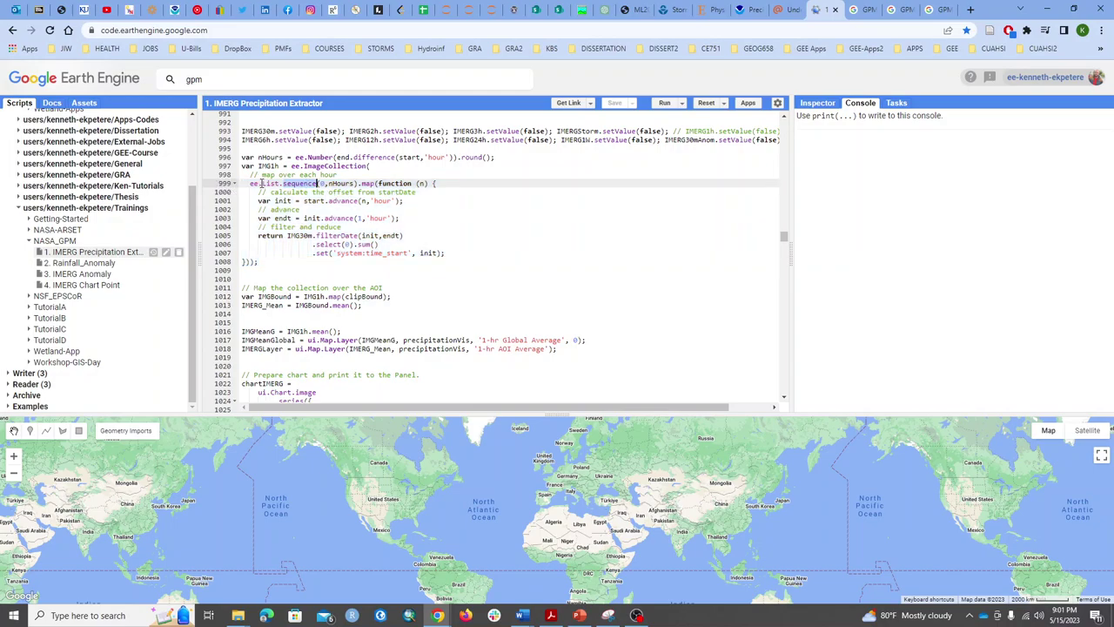
shift+click(250, 183)
click(333, 183)
drag(328, 183, 351, 184)
drag(270, 270, 231, 167)
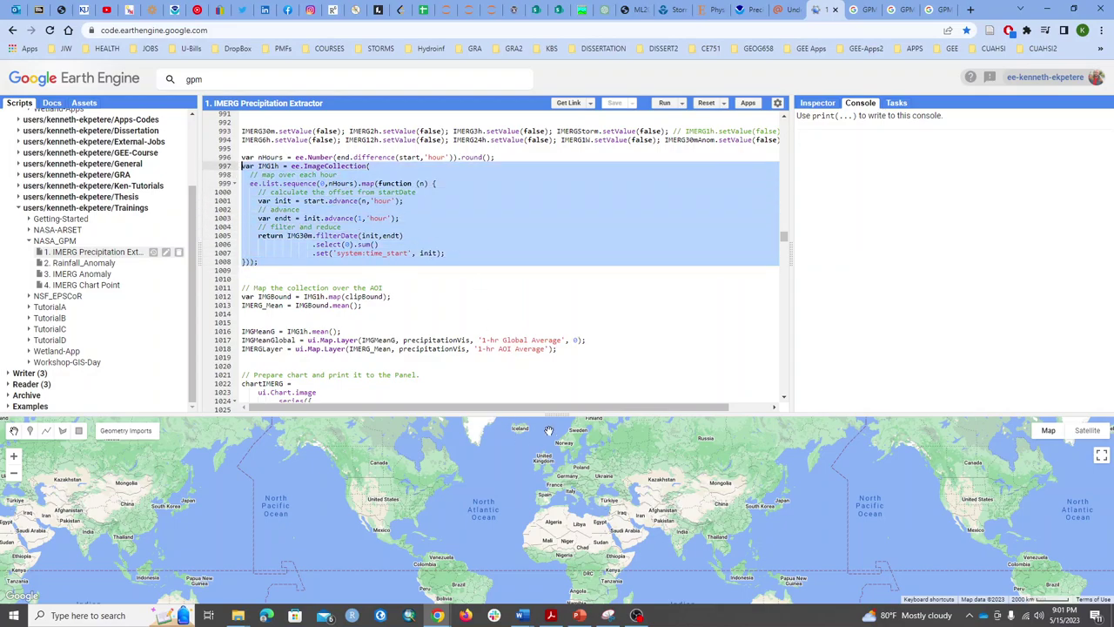
drag(555, 415, 517, 259)
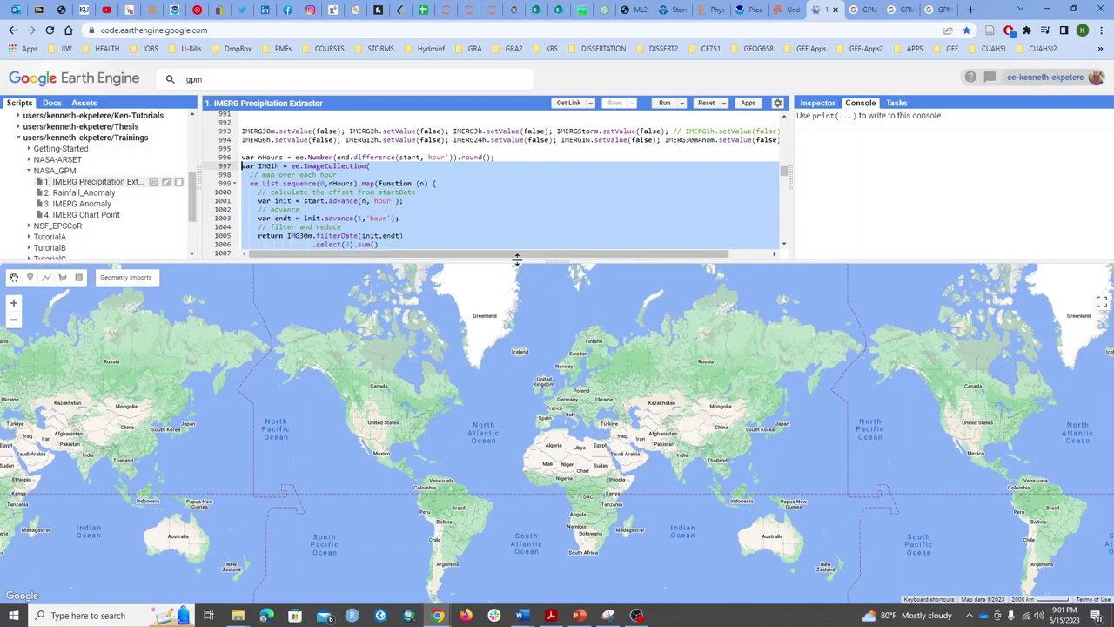
- Clear the code highlight and enlarge the IMERG Precipitation Extractor app panels over the code area
click(421, 227)
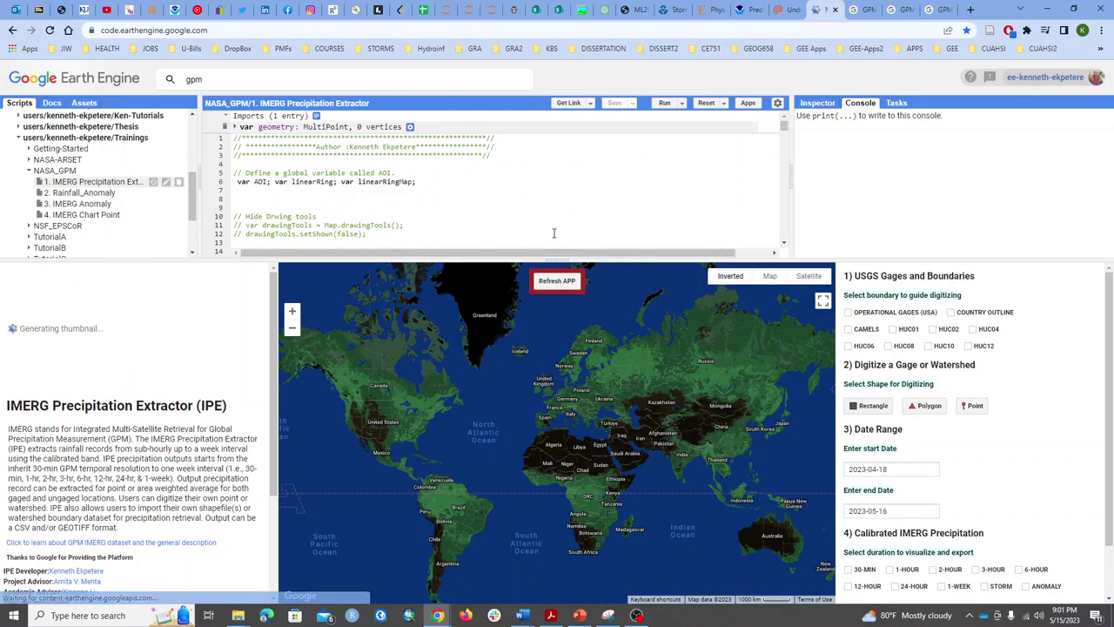
drag(557, 259, 549, 139)
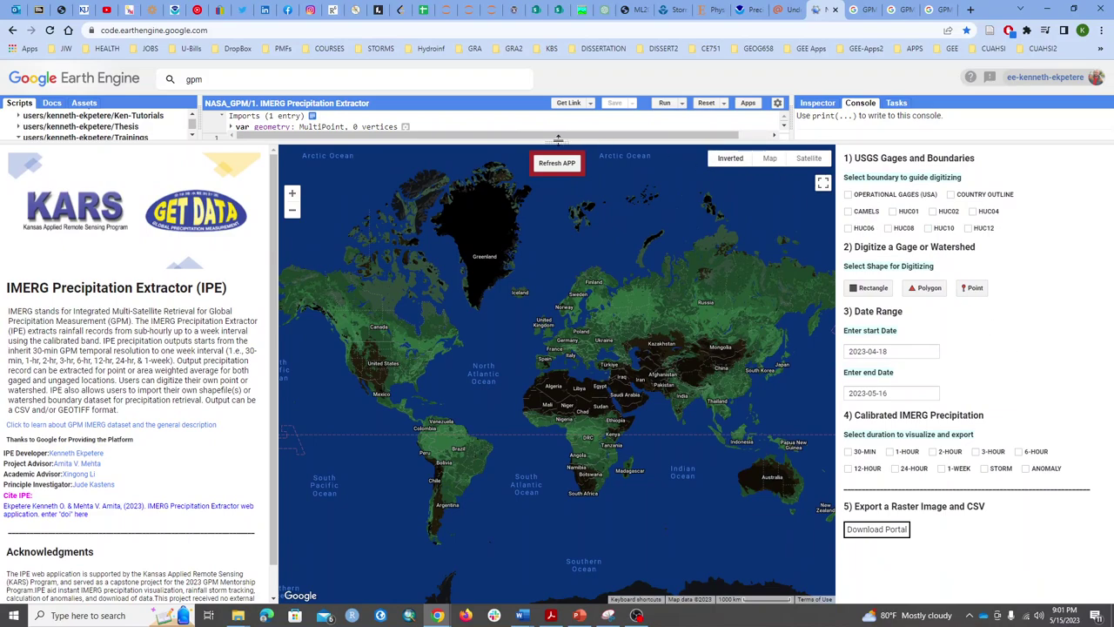
drag(554, 140, 554, 127)
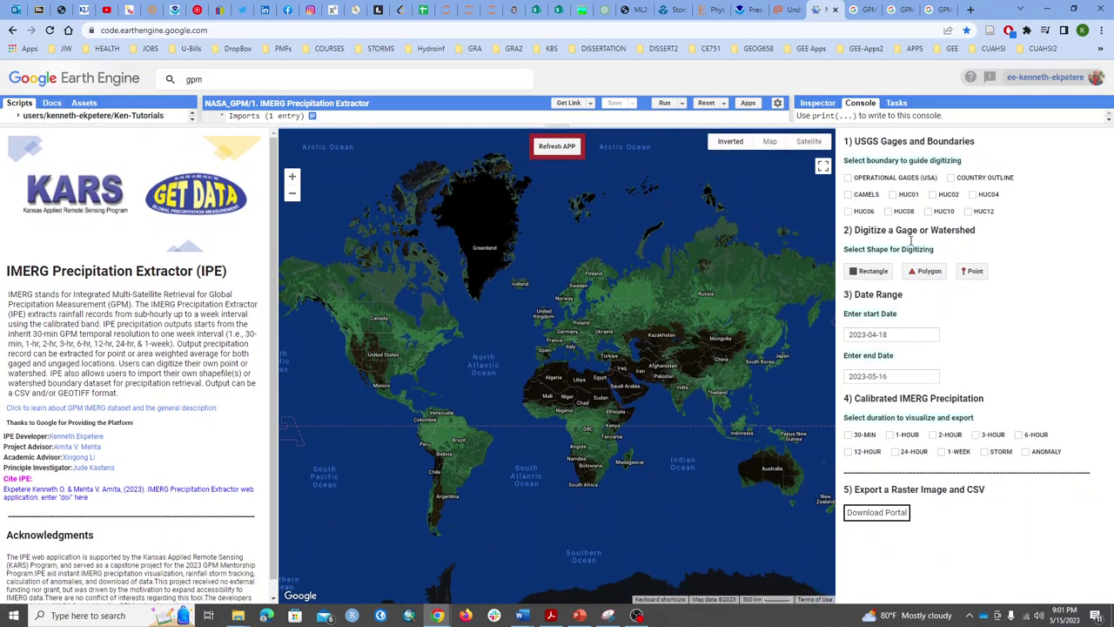
- Set dates 2023-04-15 to 2023-05-15, switch to the Map basemap and zoom to Nigeria
click(892, 336)
click(889, 379)
click(1079, 360)
click(770, 145)
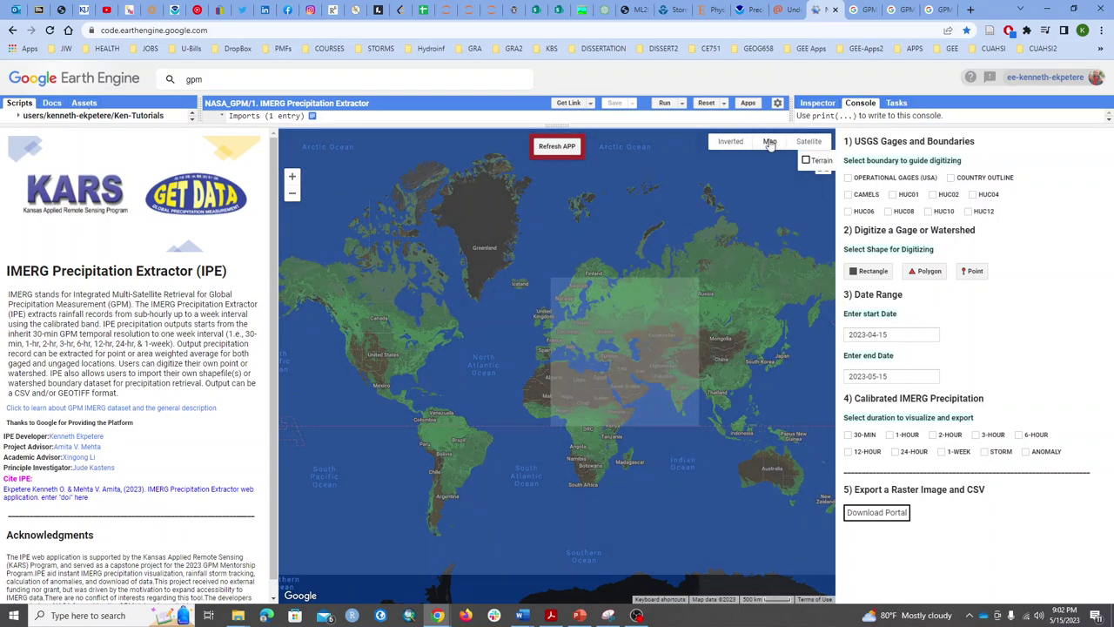
scroll(513, 450, up, 2)
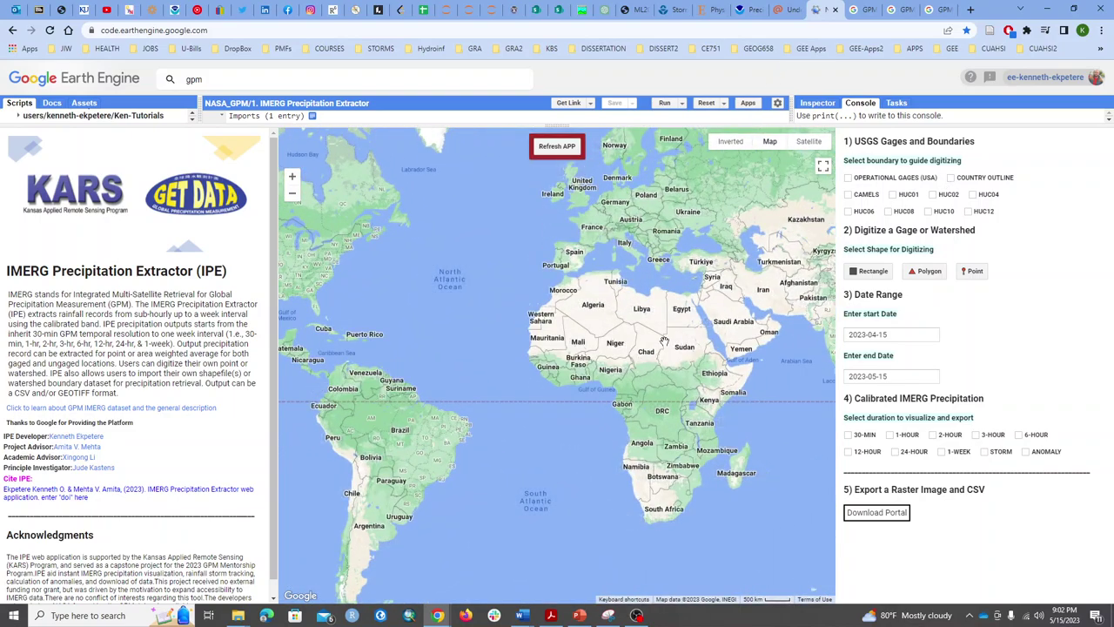
scroll(617, 325, up, 1)
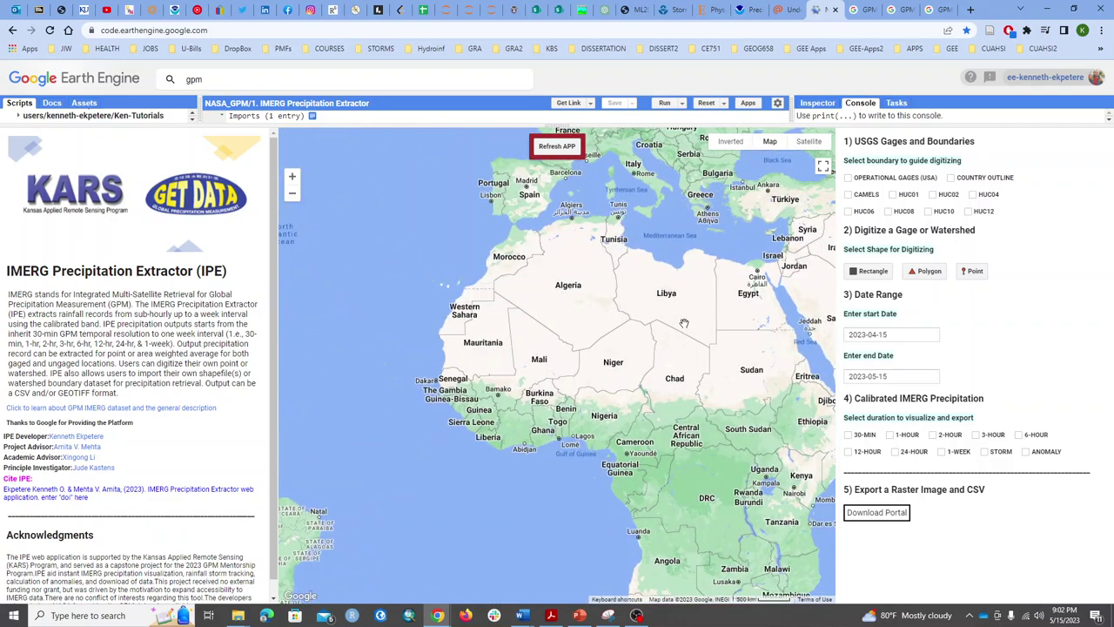
- Start a polygon and place vertices along Nigeria's coast toward Port Harcourt
click(928, 273)
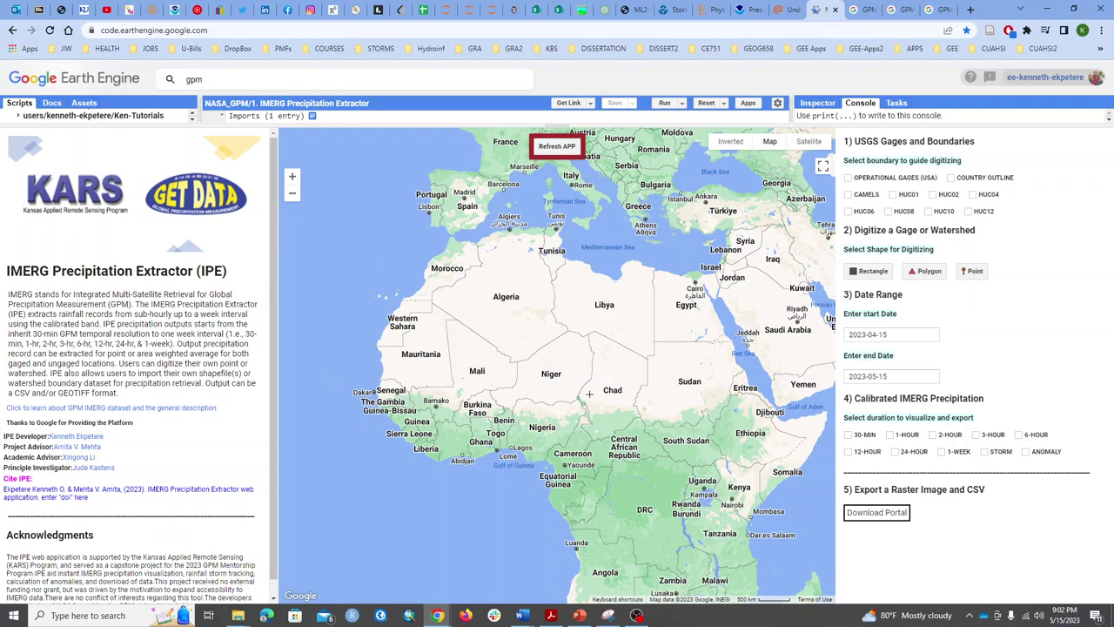
scroll(524, 421, up, 1)
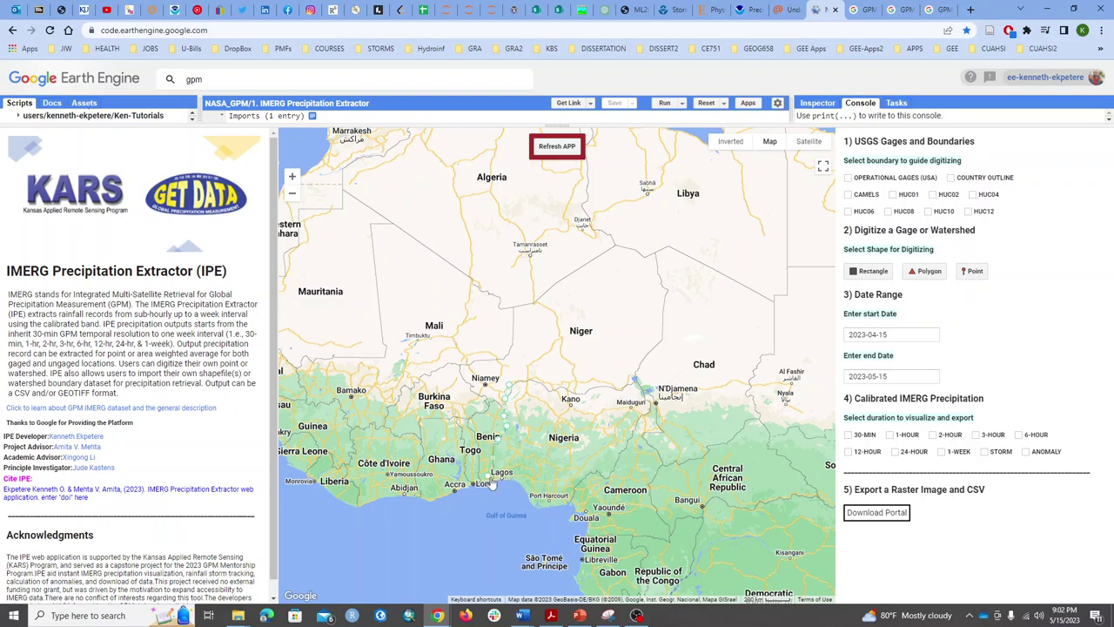
click(537, 509)
click(550, 510)
click(563, 509)
click(572, 503)
- Close the Nigeria polygon, turn on country outlines and hide the AOI Boundary layer
click(511, 384)
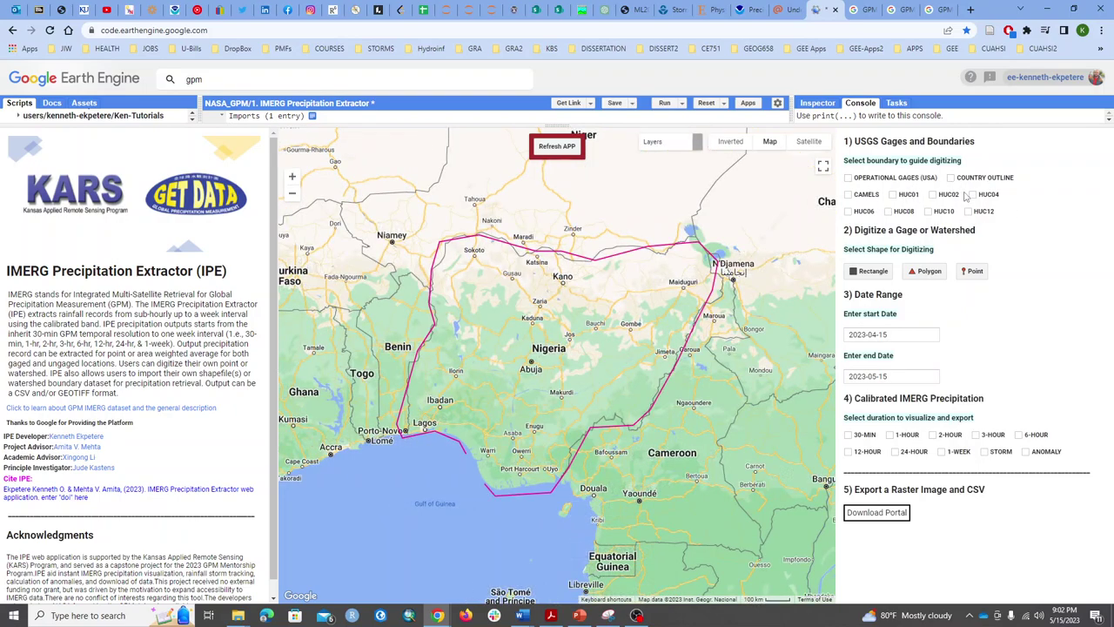
click(952, 179)
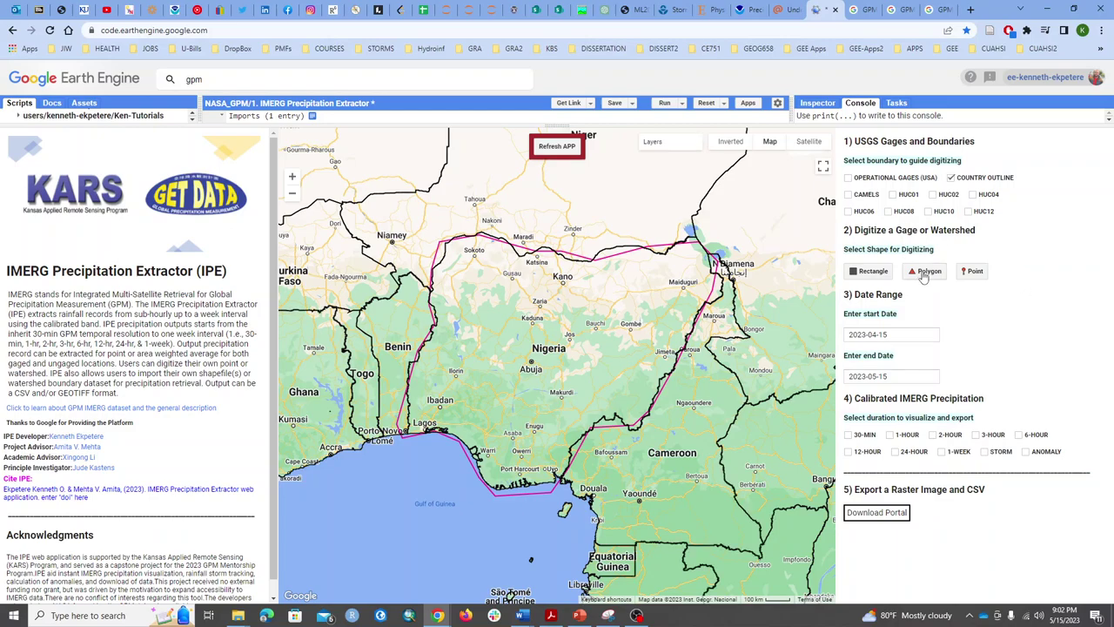
mouse_move(609, 144)
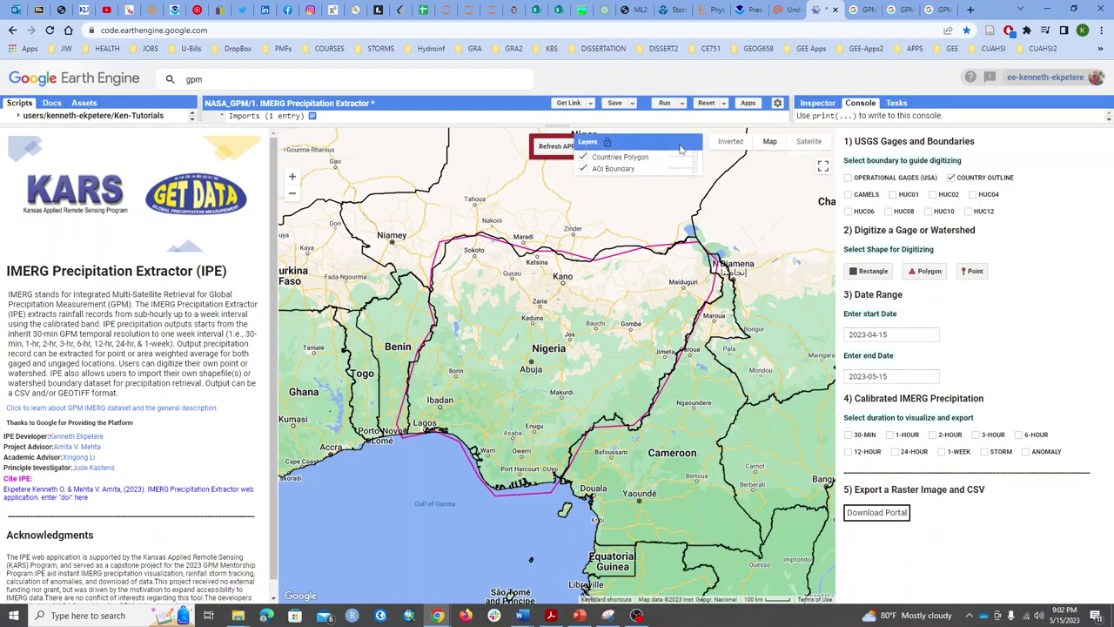
click(584, 172)
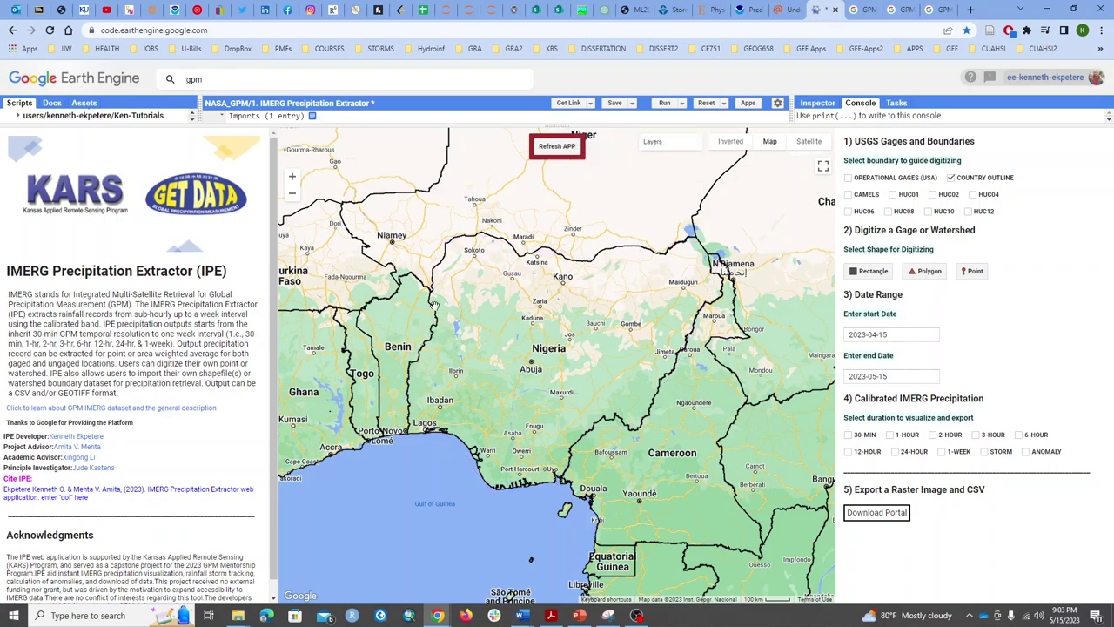
- Show the AOI Boundary layer again and draw a trial rectangle with the Rectangle tool
mouse_move(671, 154)
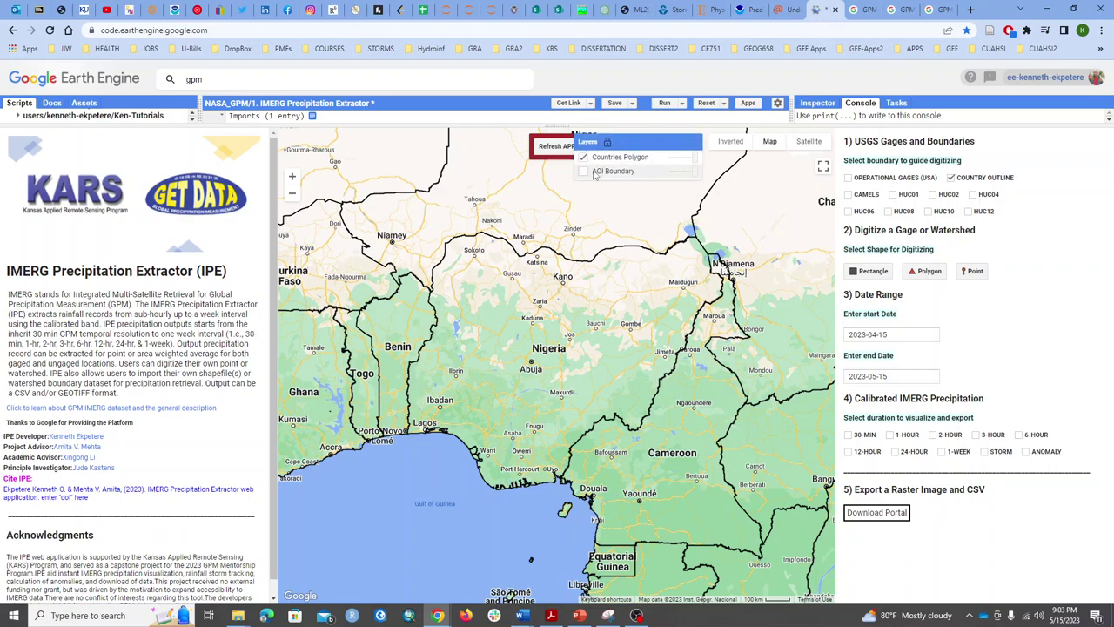
click(584, 172)
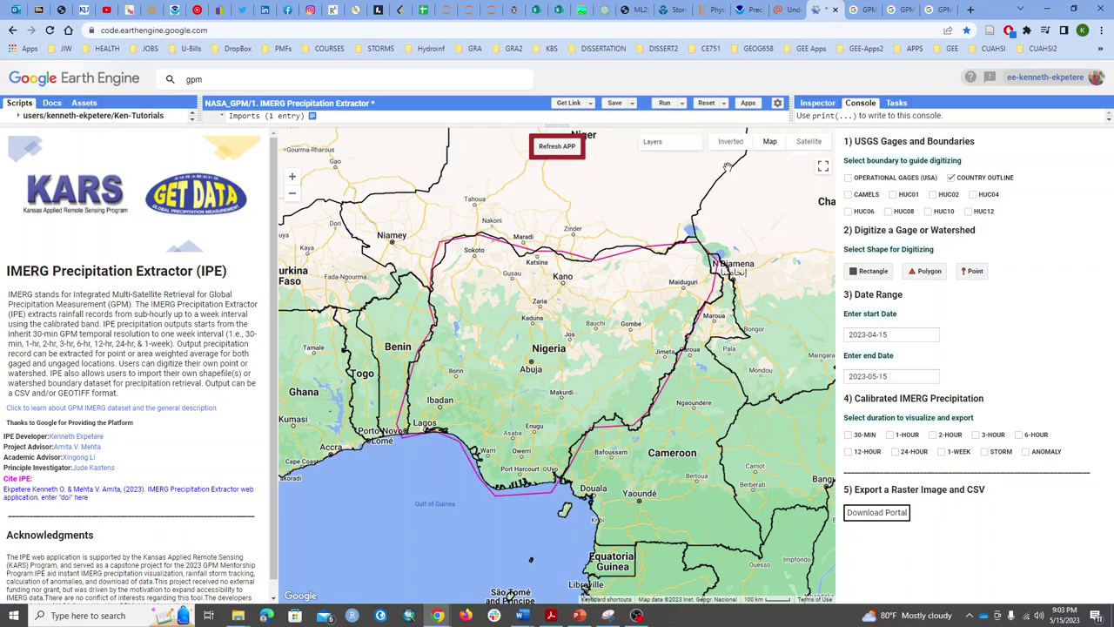
click(872, 272)
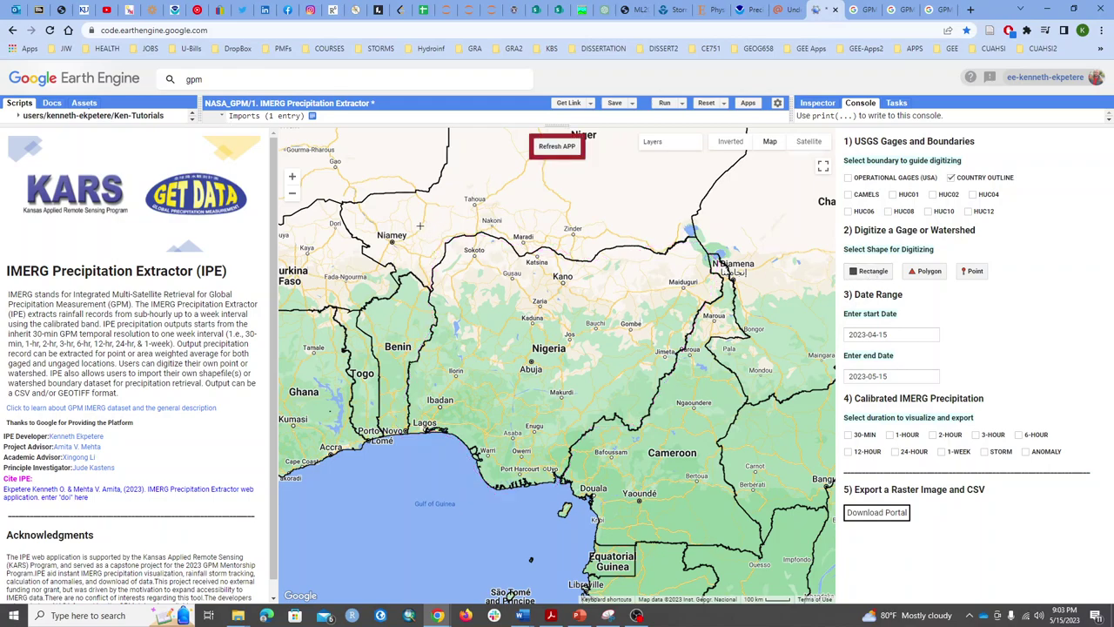
mouse_move(417, 224)
mouse_down()
mouse_move(457, 264)
mouse_move(481, 470)
mouse_move(773, 531)
mouse_move(719, 474)
mouse_up()
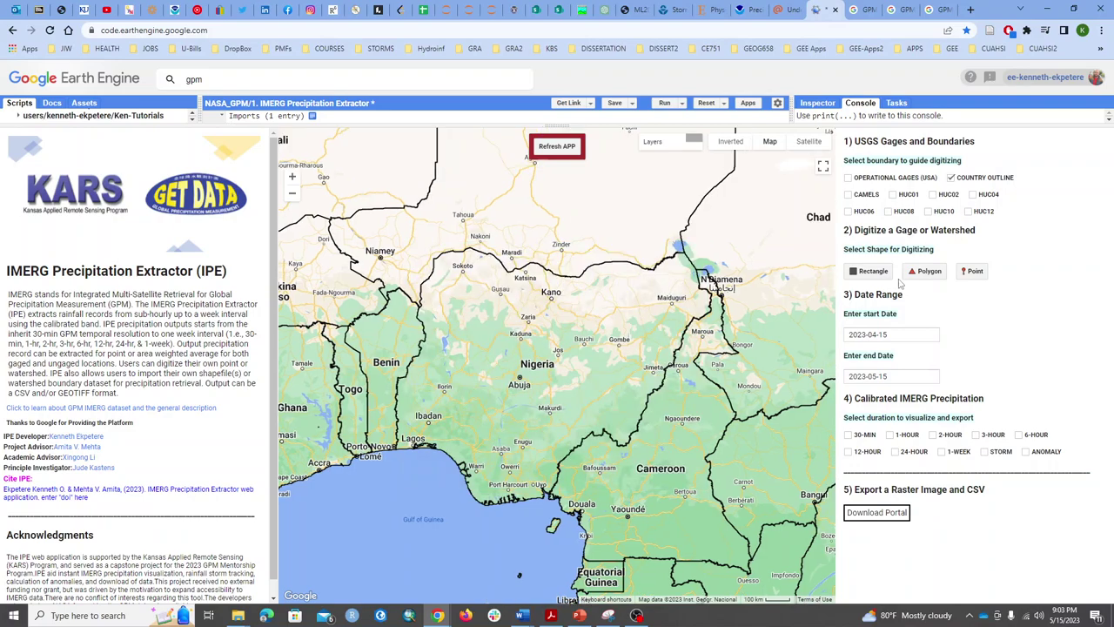
- Draw a rectangle over Nigeria from near Niamey to Cameroon and request 30-MIN precipitation
click(875, 277)
mouse_move(396, 244)
mouse_down()
mouse_move(419, 512)
mouse_move(827, 518)
mouse_move(709, 506)
mouse_up()
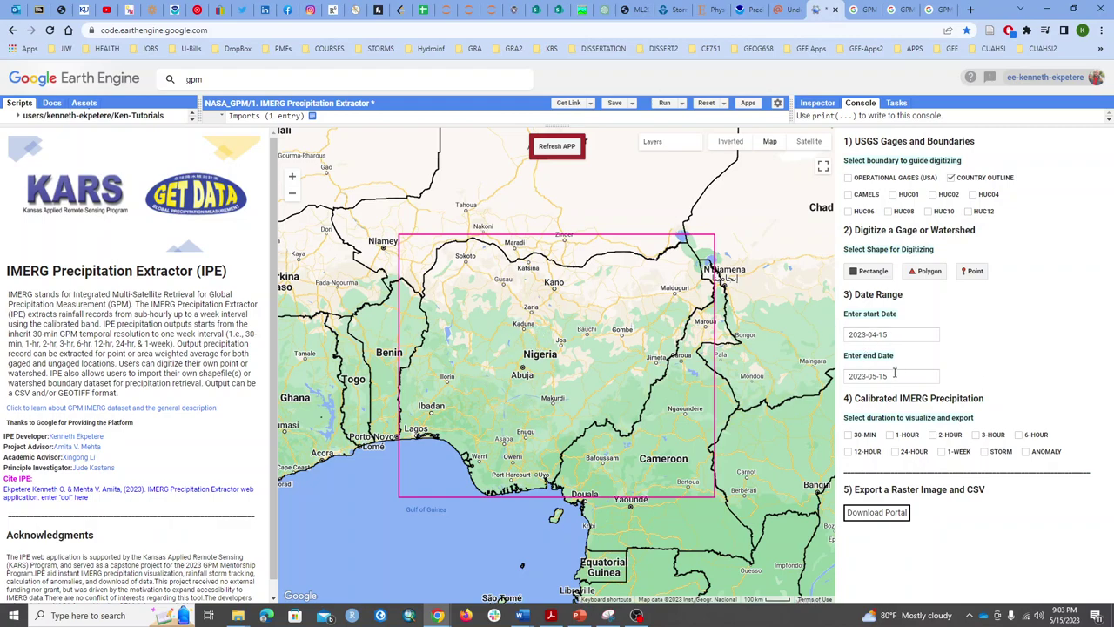
click(849, 437)
- Inspect the 30-minute precipitation raster and its time-series chart values for the rectangle
scroll(1056, 326, down, 2)
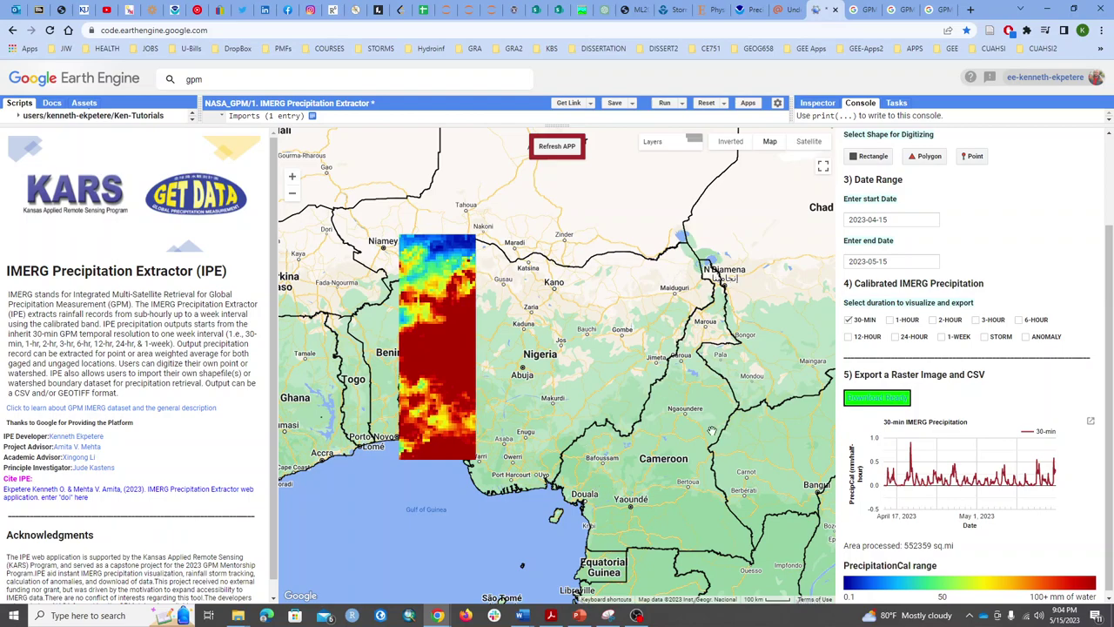
mouse_move(916, 451)
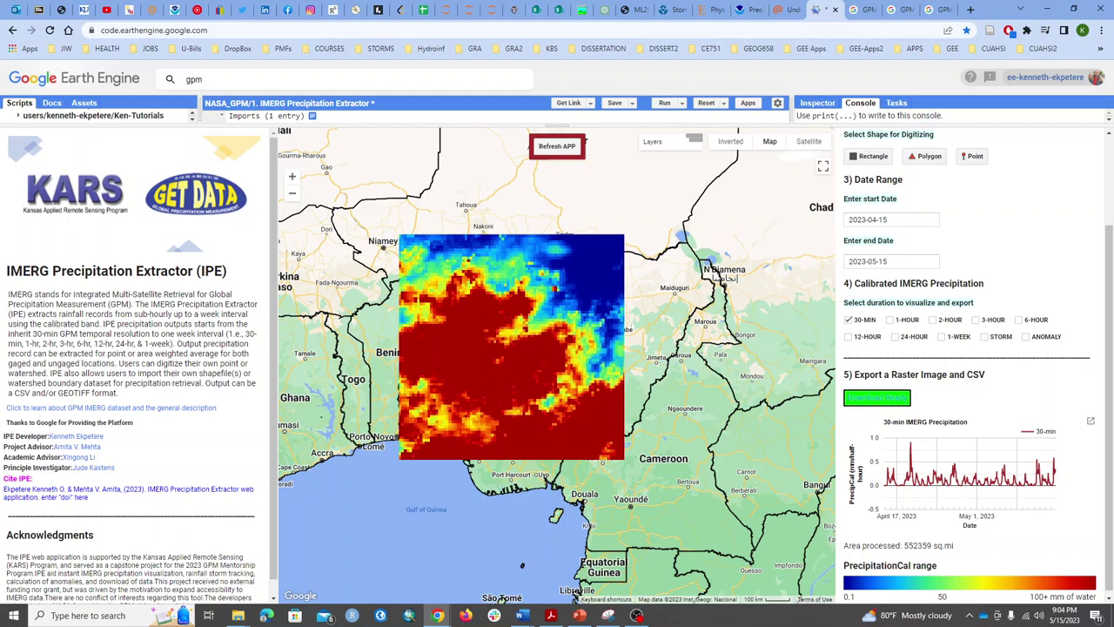
mouse_move(888, 477)
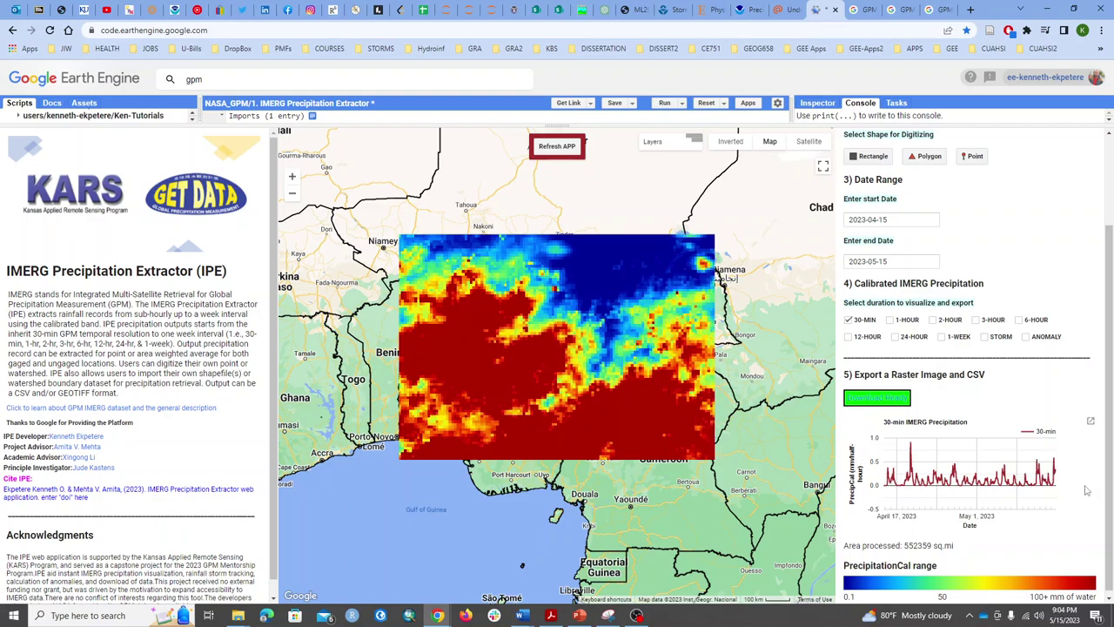
scroll(1086, 490, down, 1)
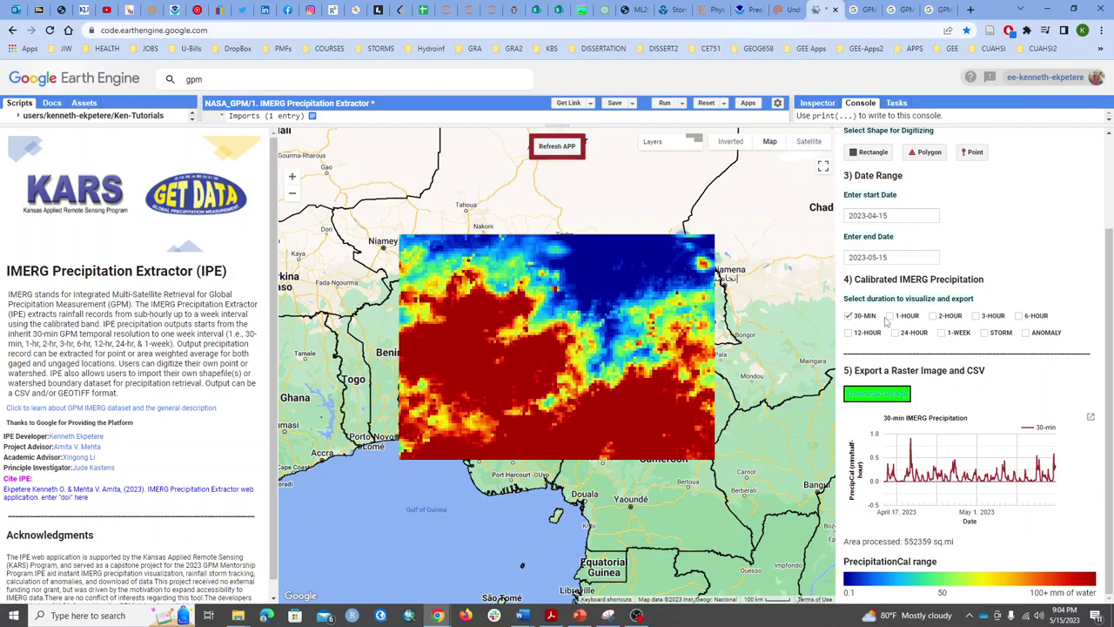
mouse_move(1011, 468)
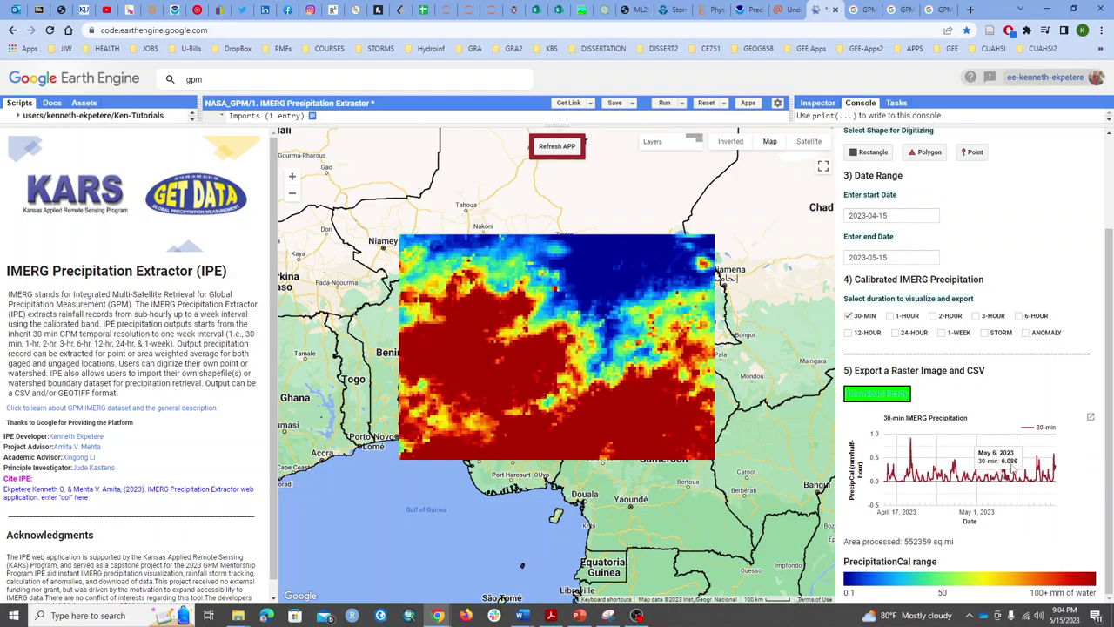
- Change the section 4 interval from 1-HOUR to 2-HOUR so the raster and chart show 2-hr precipitation
click(892, 319)
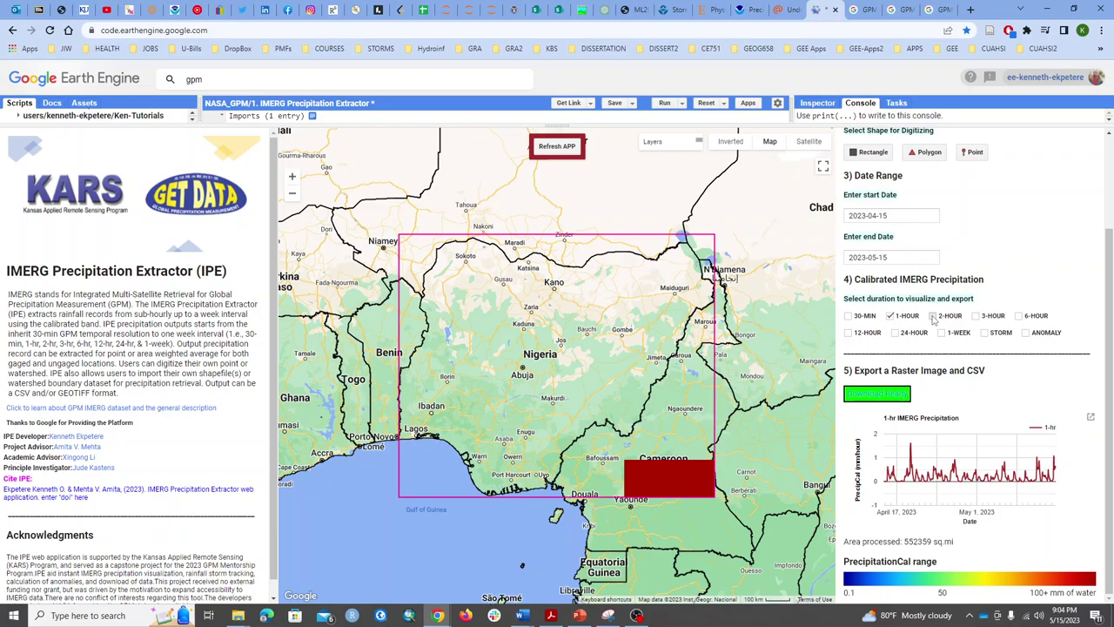
click(933, 317)
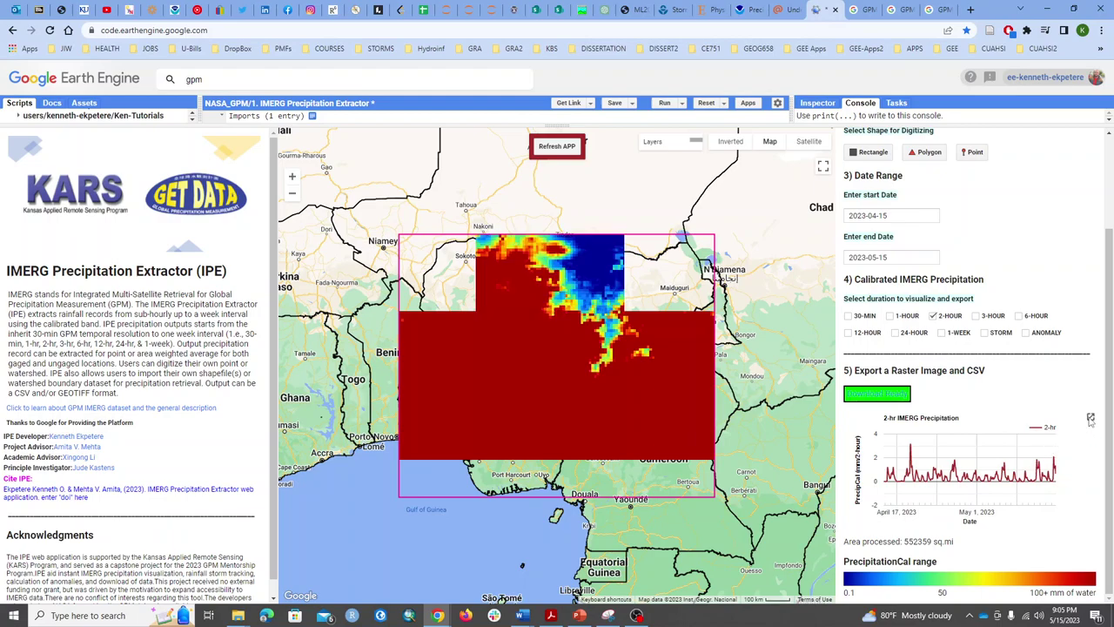
- Pop the 2-hr precipitation chart out into its own full-size tab, then go back to the Code Editor
click(1090, 421)
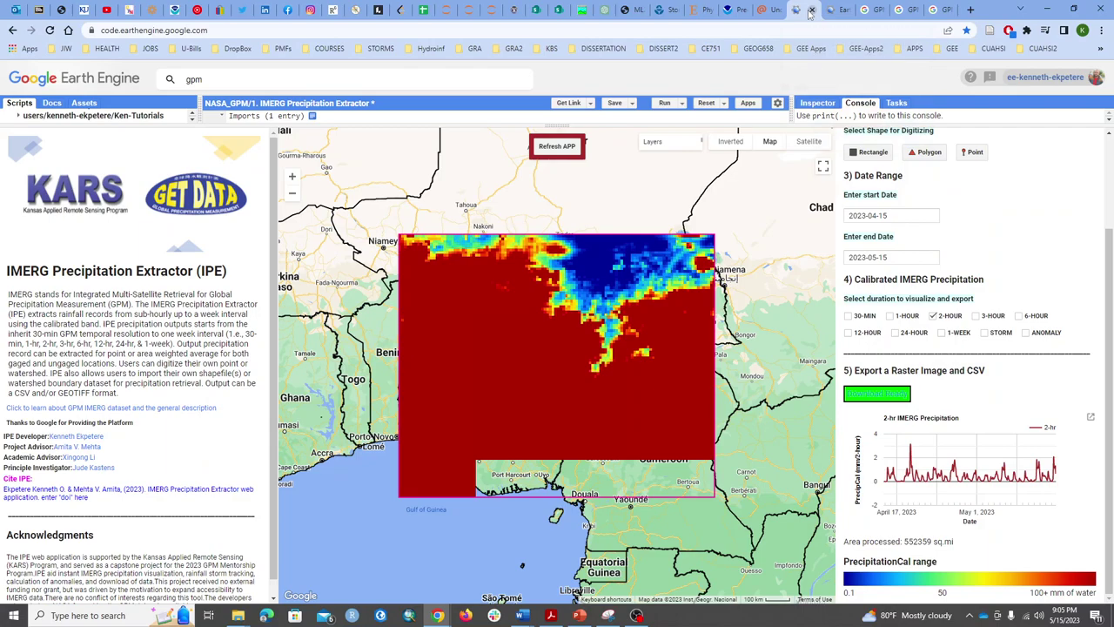
click(796, 9)
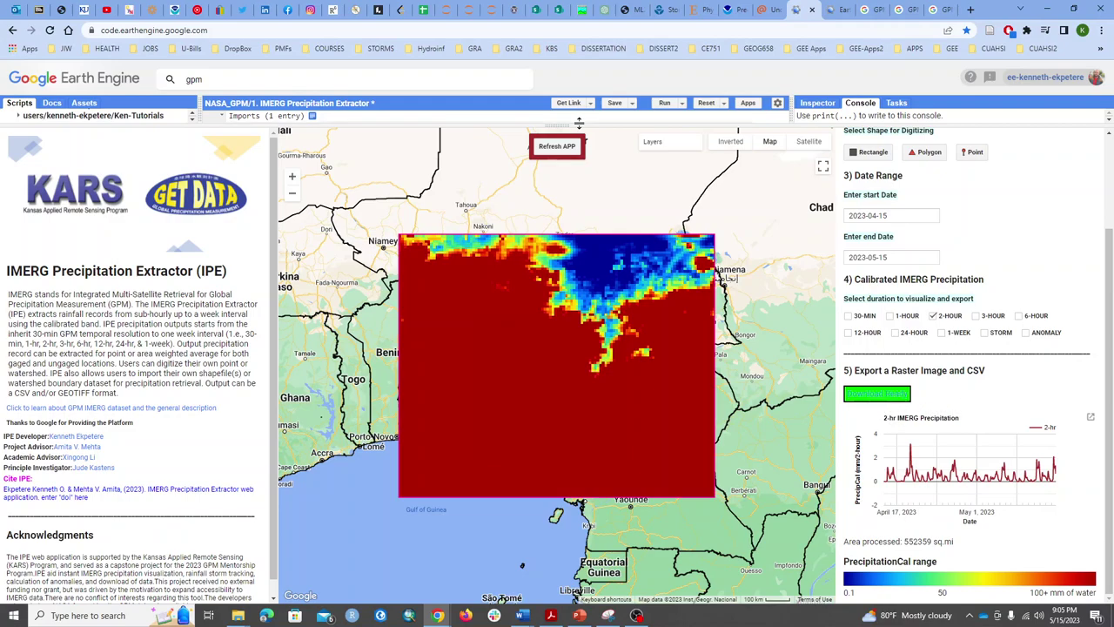
- Drag the splitter up to hide the remaining code and enlarge the app panel
drag(555, 126, 555, 111)
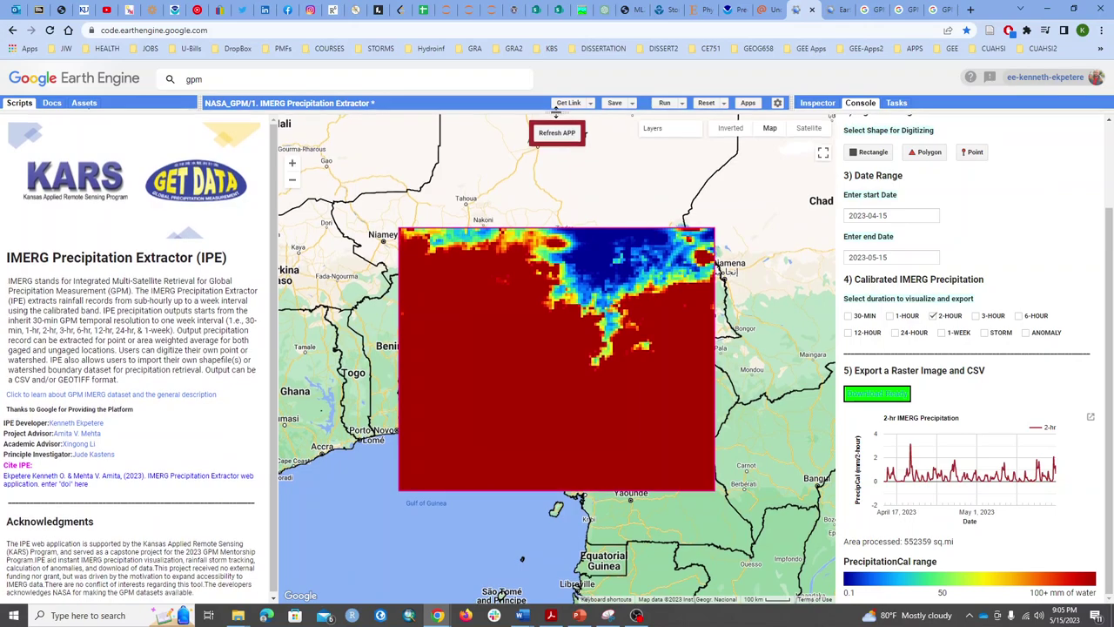